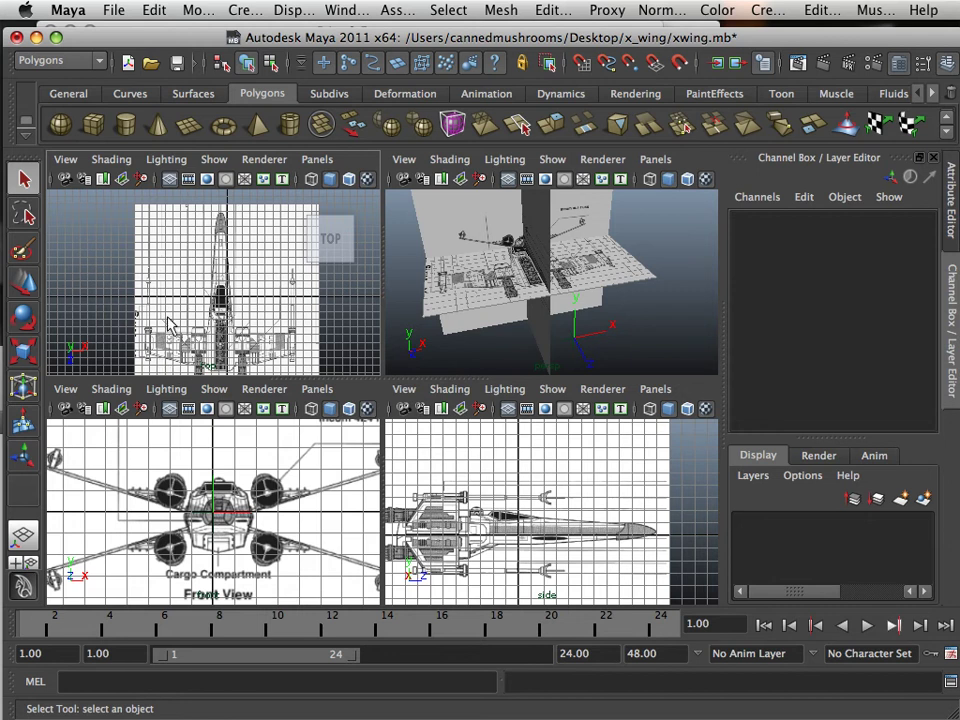
# Enlarge the top and perspective views and create a polygon cube at the origin.
pyautogui.keyDown('alt'); pyautogui.moveTo(170, 325); pyautogui.dragTo(174, 246, button='right'); pyautogui.keyUp('alt')
pyautogui.keyDown('alt'); pyautogui.moveTo(207, 321); pyautogui.dragTo(290, 338, button='right'); pyautogui.keyUp('alt')
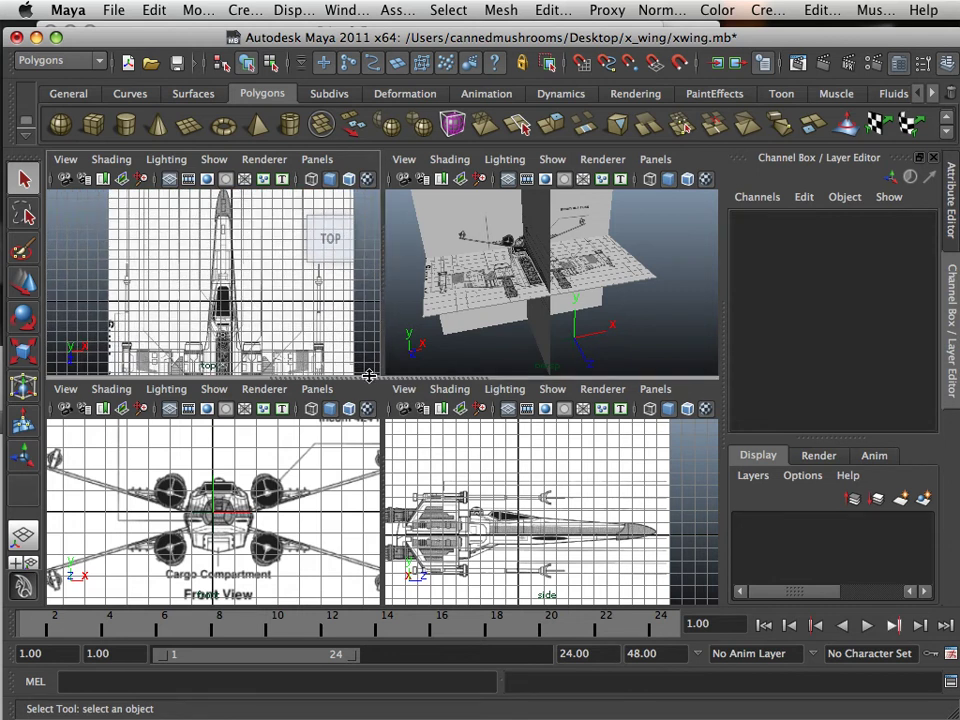
pyautogui.moveTo(369, 375); pyautogui.dragTo(328, 493)
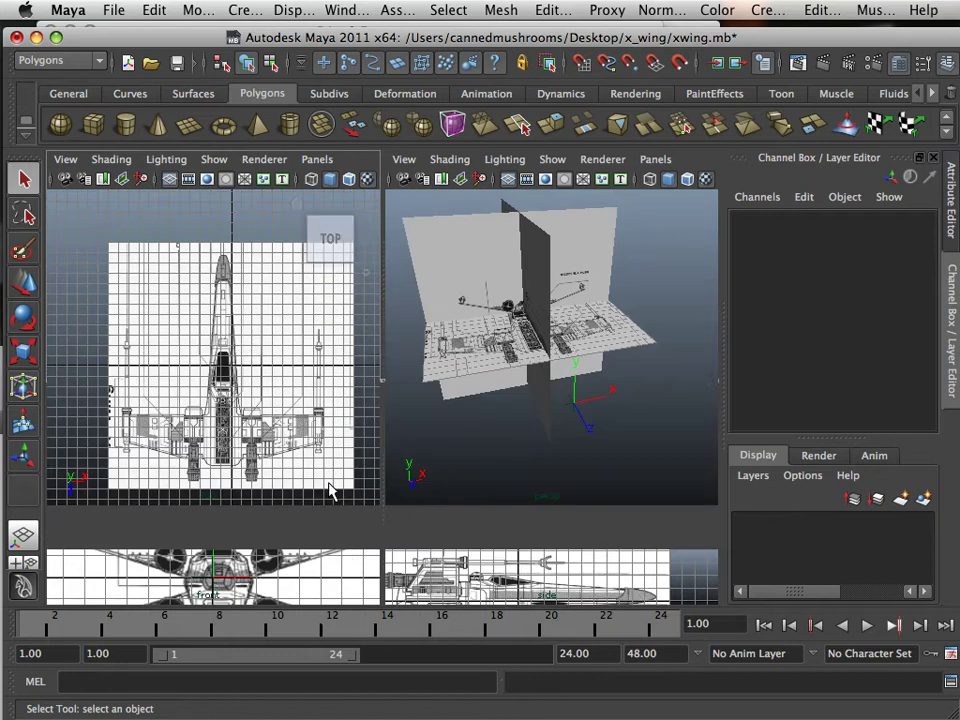
pyautogui.click(93, 124)
pyautogui.scroll(3, 237, 404)
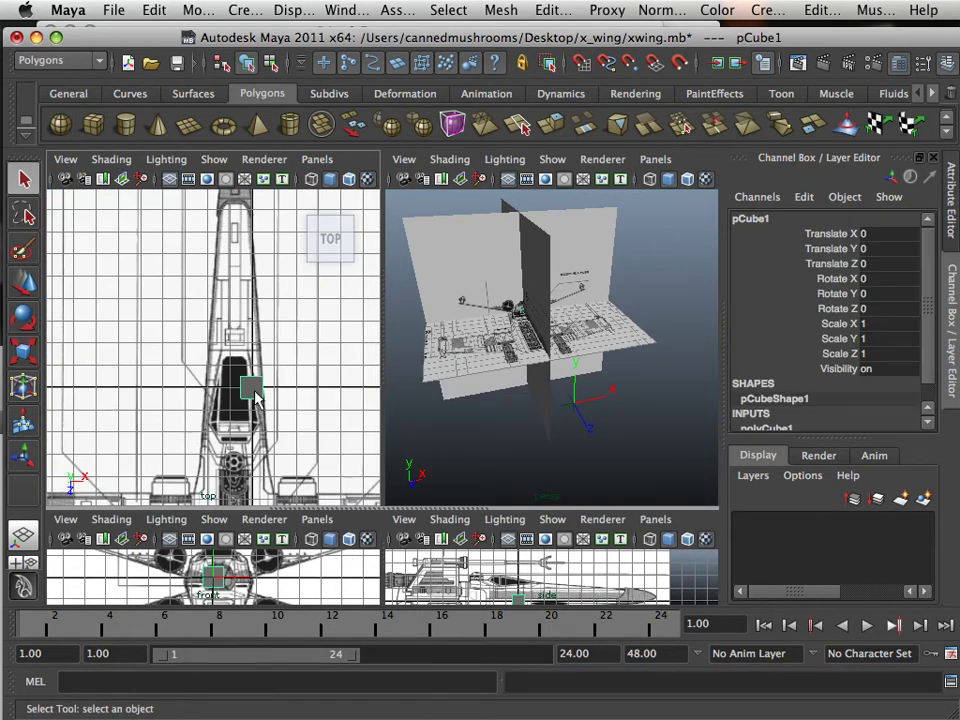
# Scale the cube along Z to about 20.99 so it spans the length of the X-wing fuselage in the top view.
pyautogui.press('r')
pyautogui.keyDown('alt'); pyautogui.moveTo(251, 462); pyautogui.dragTo(251, 391, button='middle'); pyautogui.keyUp('alt')
pyautogui.moveTo(251, 393); pyautogui.dragTo(252, 495)
pyautogui.scroll(-5, 238, 398)
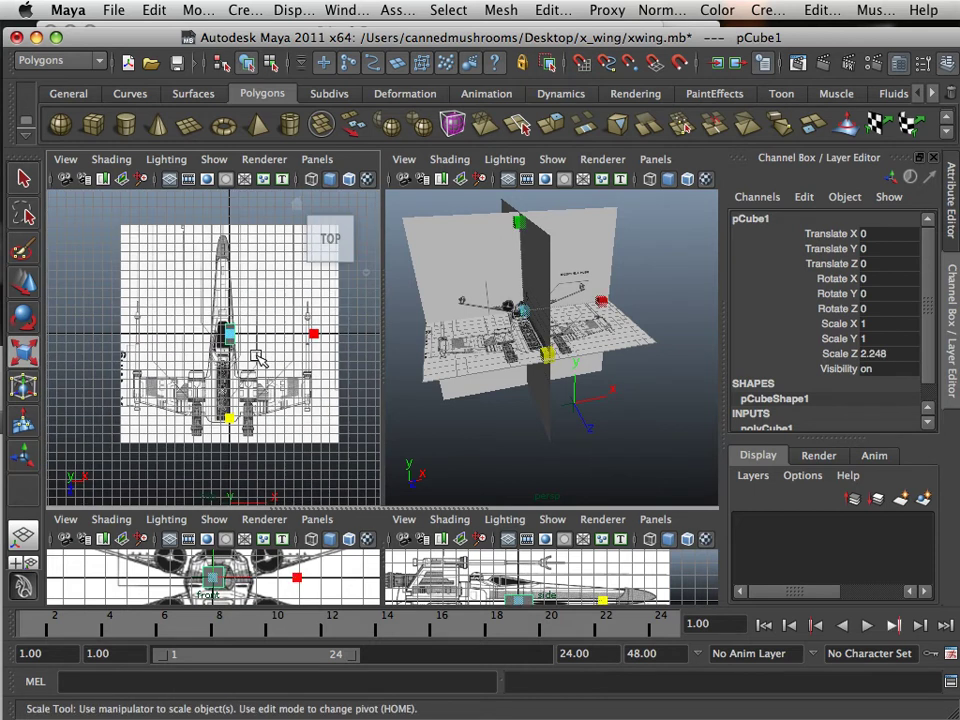
pyautogui.moveTo(231, 423); pyautogui.dragTo(230, 545)
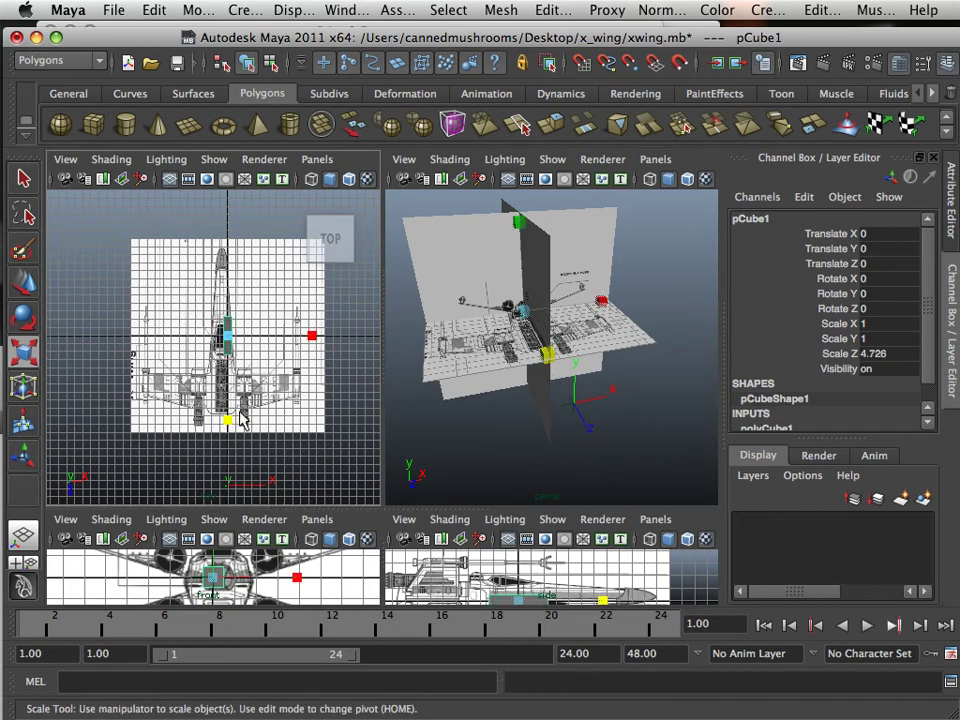
pyautogui.moveTo(235, 415); pyautogui.dragTo(224, 468)
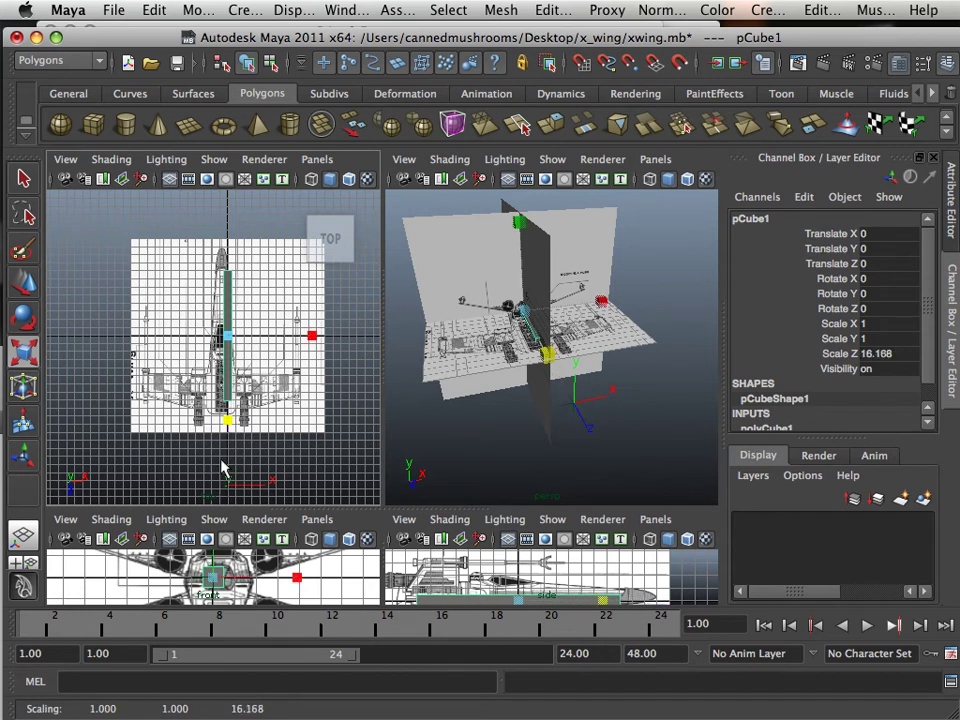
pyautogui.moveTo(227, 422); pyautogui.dragTo(225, 441)
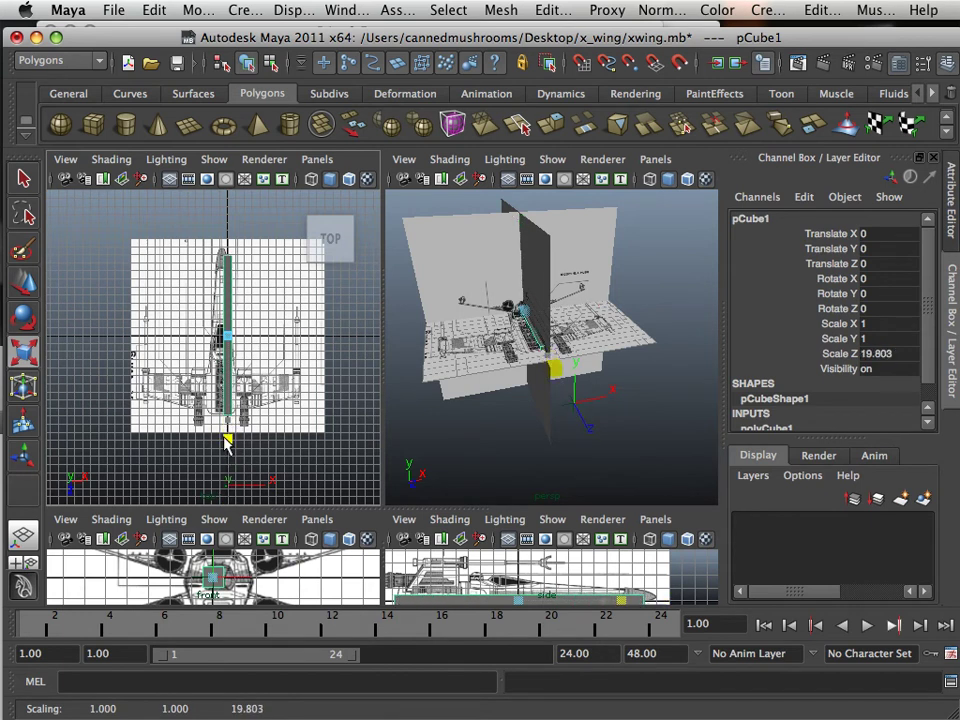
pyautogui.scroll(3, 228, 432)
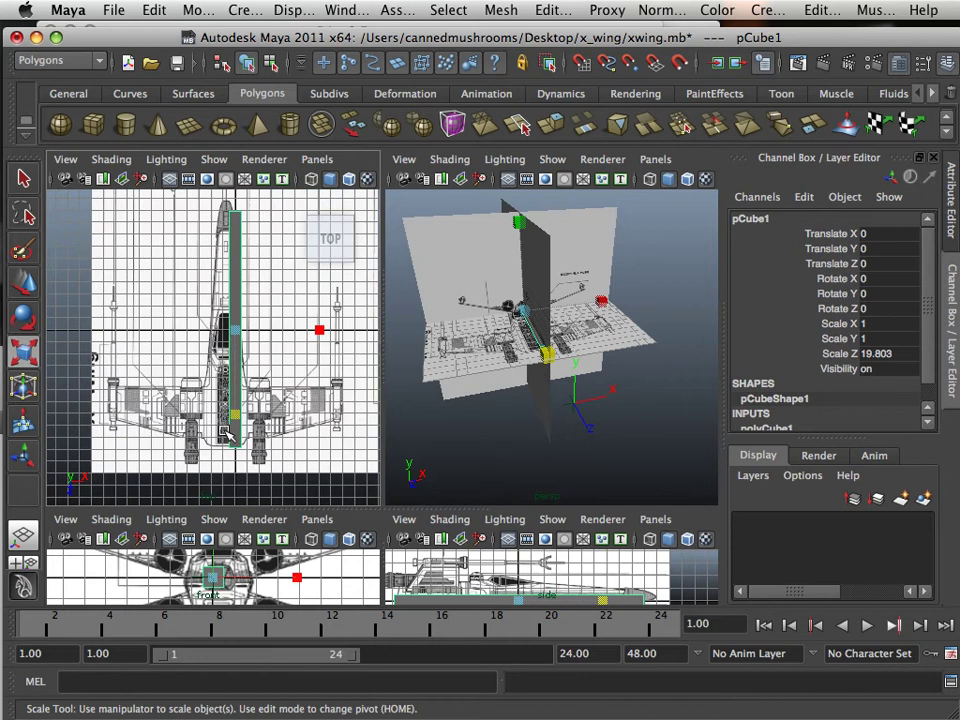
pyautogui.moveTo(230, 424)
pyautogui.mouseDown()
pyautogui.moveTo(236, 432)
pyautogui.moveTo(238, 420)
pyautogui.mouseUp()
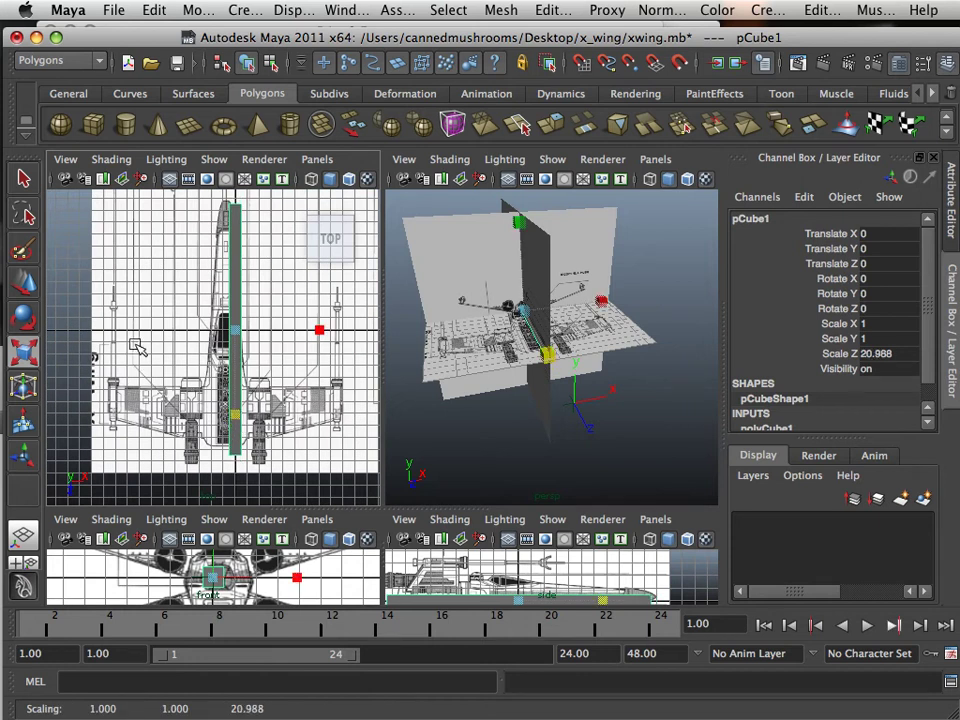
# Move the top-view blueprint plane to about X 0.605 and Z 0.202, centring its fuselage on the cube.
pyautogui.scroll(5, 146, 344)
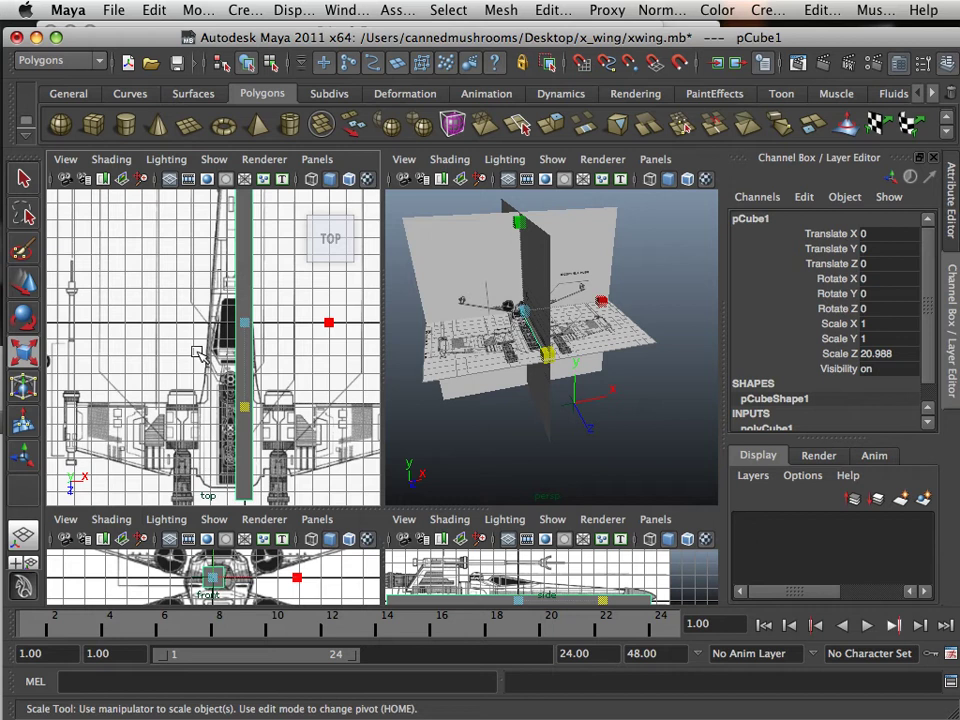
pyautogui.moveTo(197, 350)
pyautogui.keyDown('alt'); pyautogui.mouseDown(button='middle')
pyautogui.moveTo(200, 388)
pyautogui.moveTo(200, 346)
pyautogui.moveTo(197, 363)
pyautogui.mouseUp(button='middle'); pyautogui.keyUp('alt')
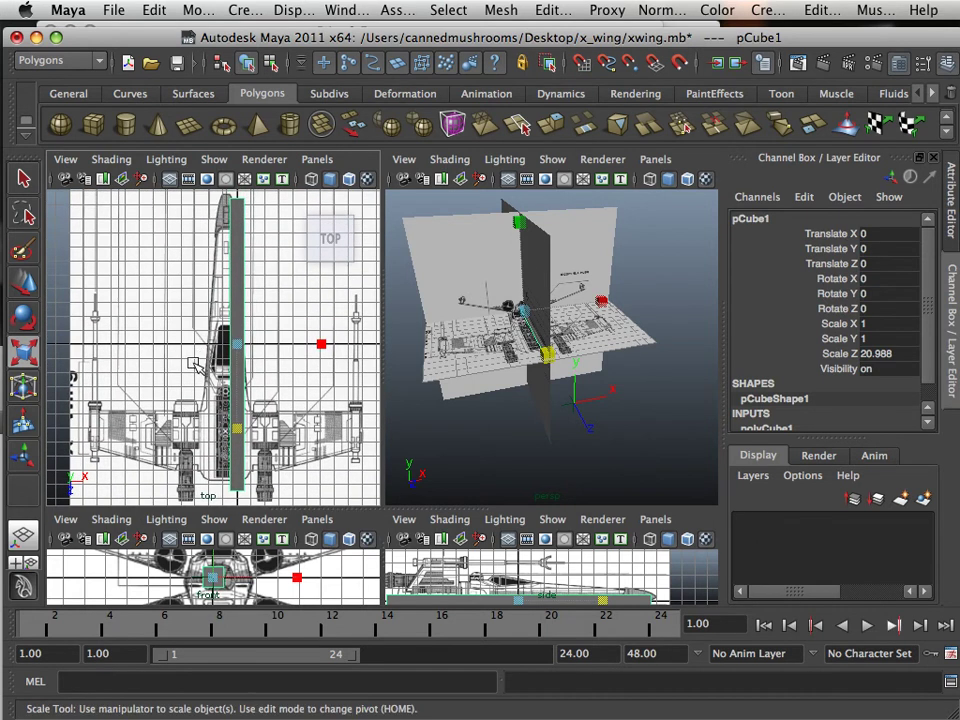
pyautogui.click(188, 350)
pyautogui.click(24, 283)
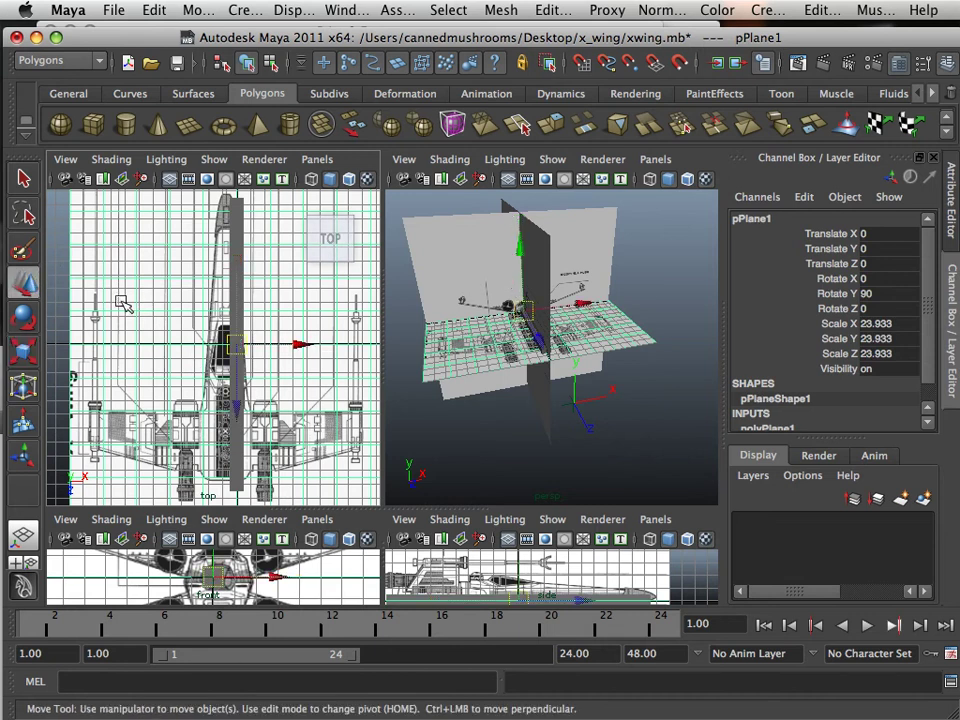
pyautogui.moveTo(295, 341); pyautogui.dragTo(305, 343)
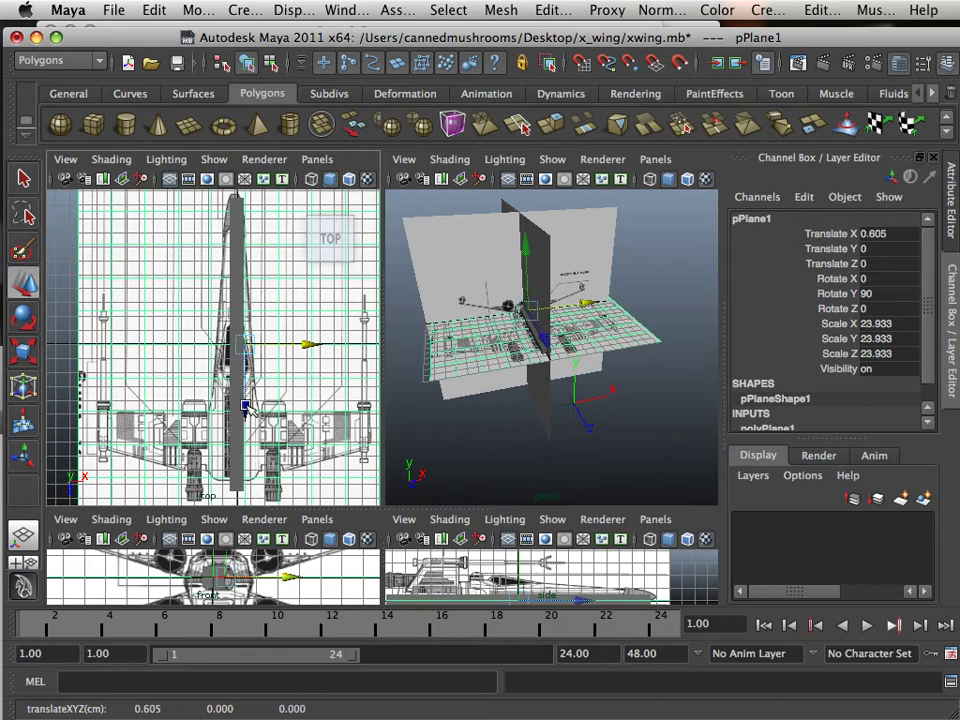
pyautogui.moveTo(247, 408); pyautogui.dragTo(253, 415)
# Select the cube's four rear vertices and move them along Z to the rear edge of the fuselage in the top blueprint.
pyautogui.scroll(8, 257, 413)
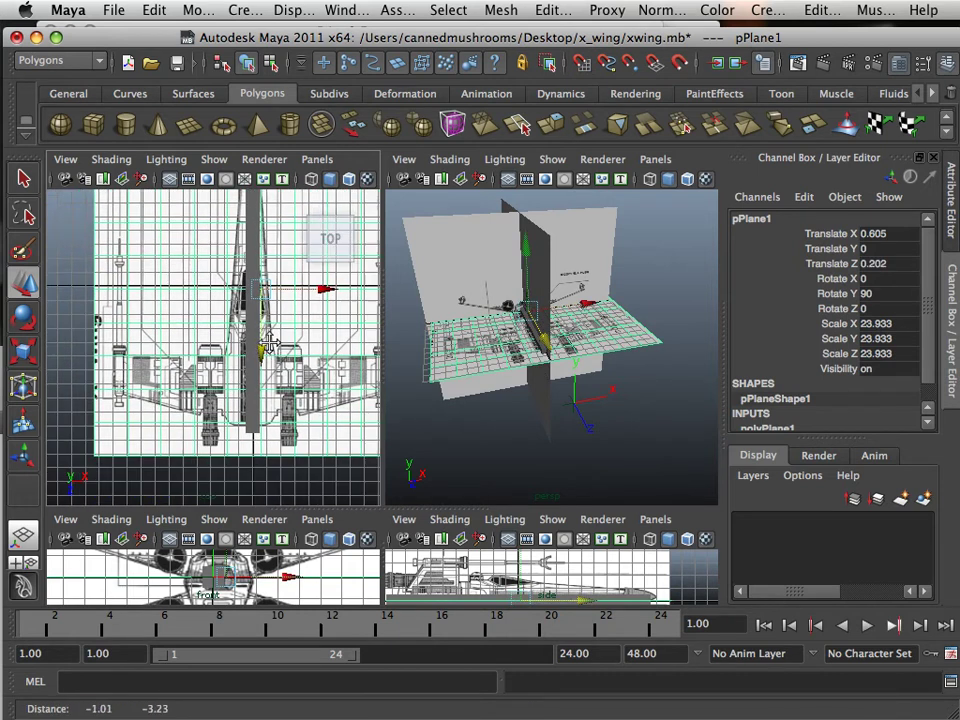
pyautogui.keyDown('alt'); pyautogui.moveTo(292, 445); pyautogui.dragTo(199, 349, button='middle'); pyautogui.keyUp('alt')
pyautogui.click(220, 390)
pyautogui.click(226, 390)
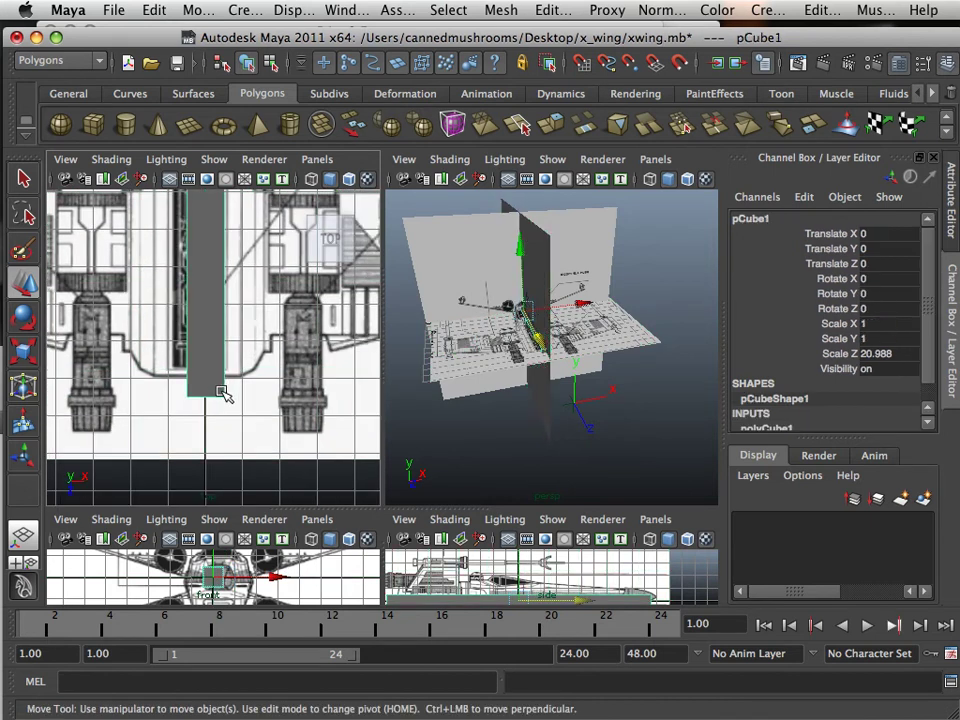
pyautogui.moveTo(218, 346); pyautogui.dragTo(166, 351, button='right')
pyautogui.moveTo(167, 350); pyautogui.dragTo(283, 453)
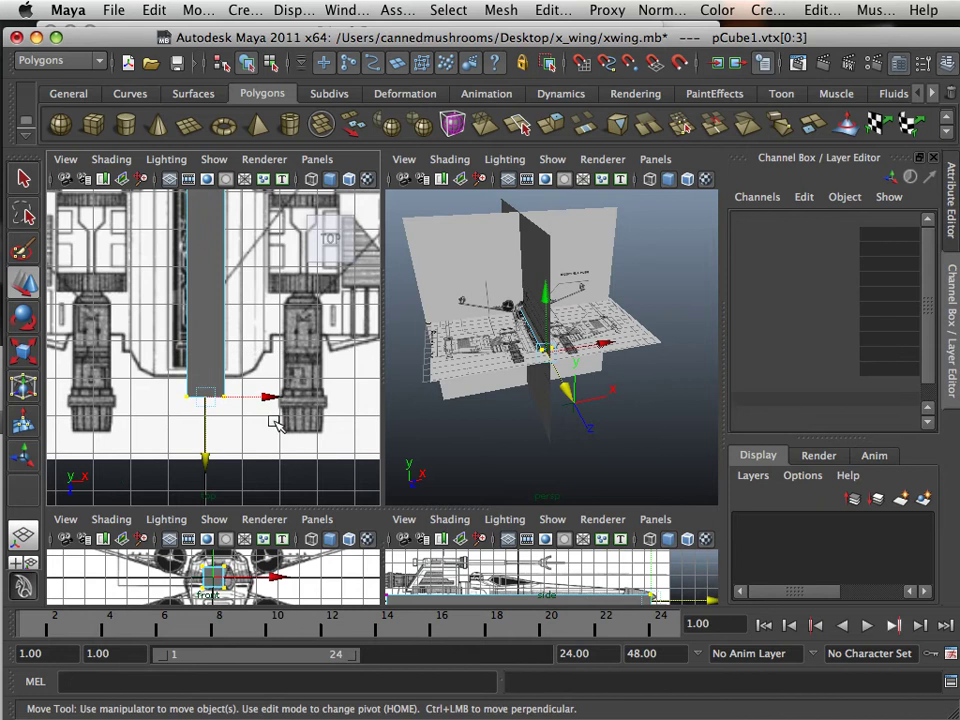
pyautogui.moveTo(208, 465); pyautogui.dragTo(207, 440)
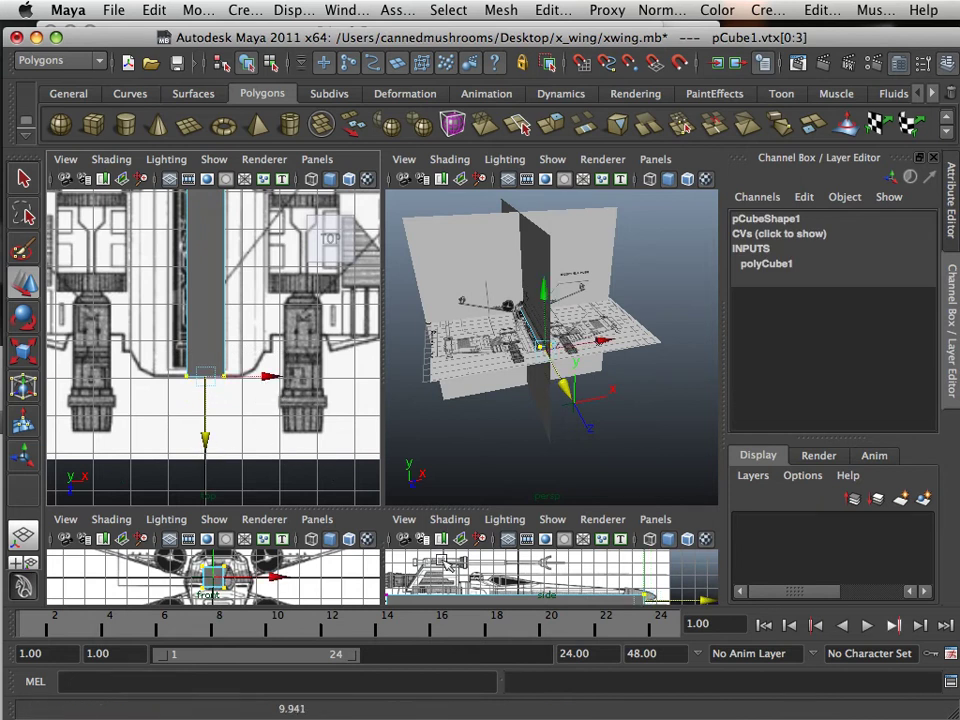
# Move the side-view blueprint plane to about Y -0.33 and Z -1.028, lining its fuselage up with the cube.
pyautogui.click(454, 585)
pyautogui.scroll(-8, 264, 441)
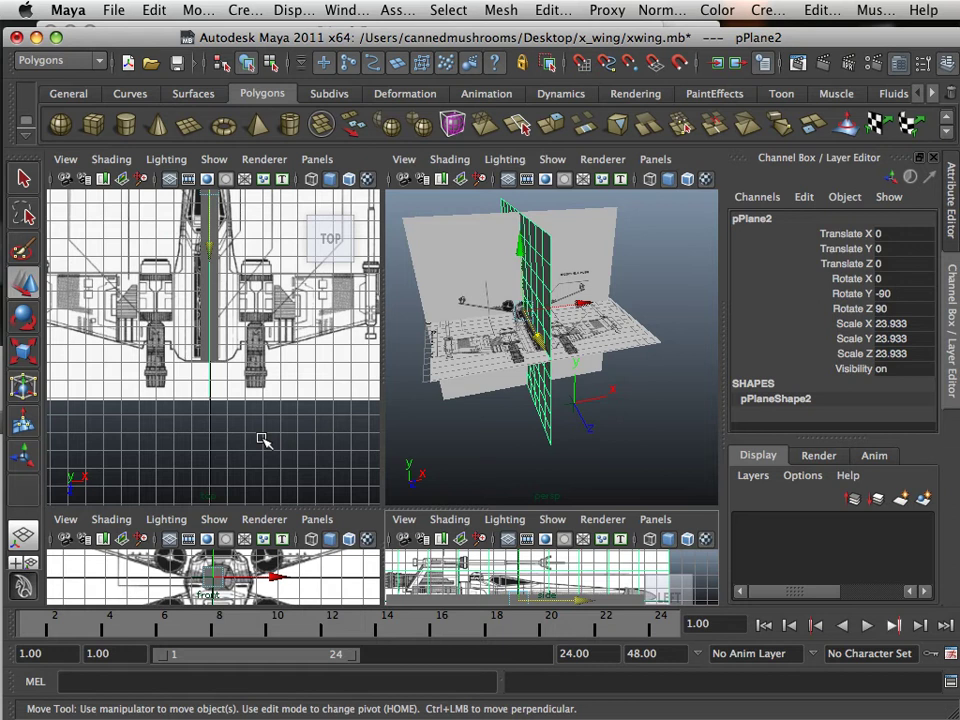
pyautogui.keyDown('alt'); pyautogui.moveTo(244, 313); pyautogui.dragTo(237, 438, button='middle'); pyautogui.keyUp('alt')
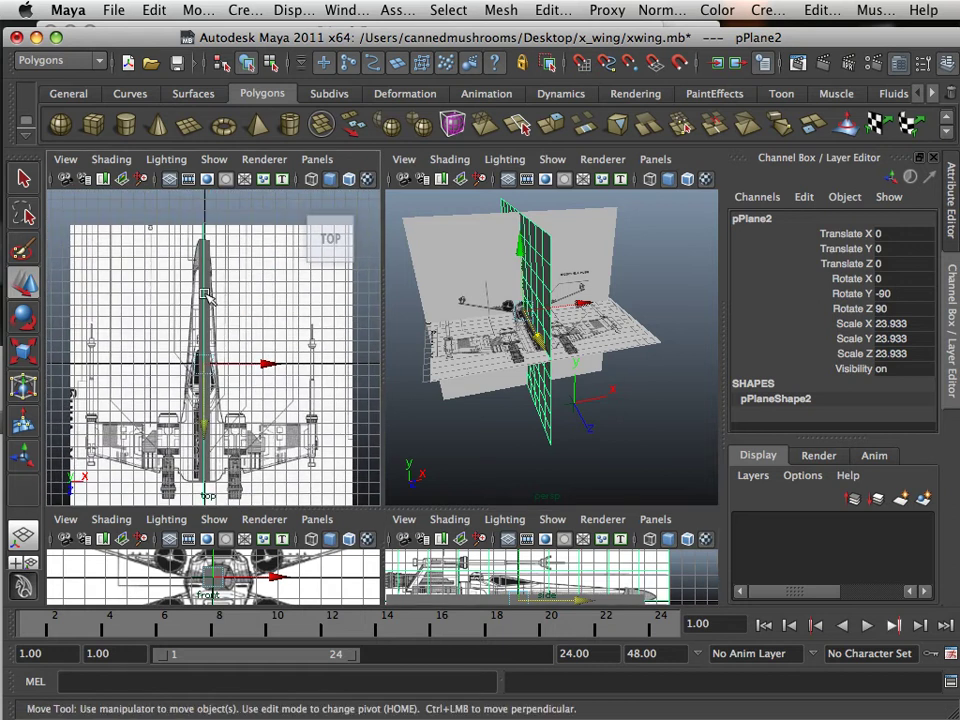
pyautogui.scroll(2, 204, 297)
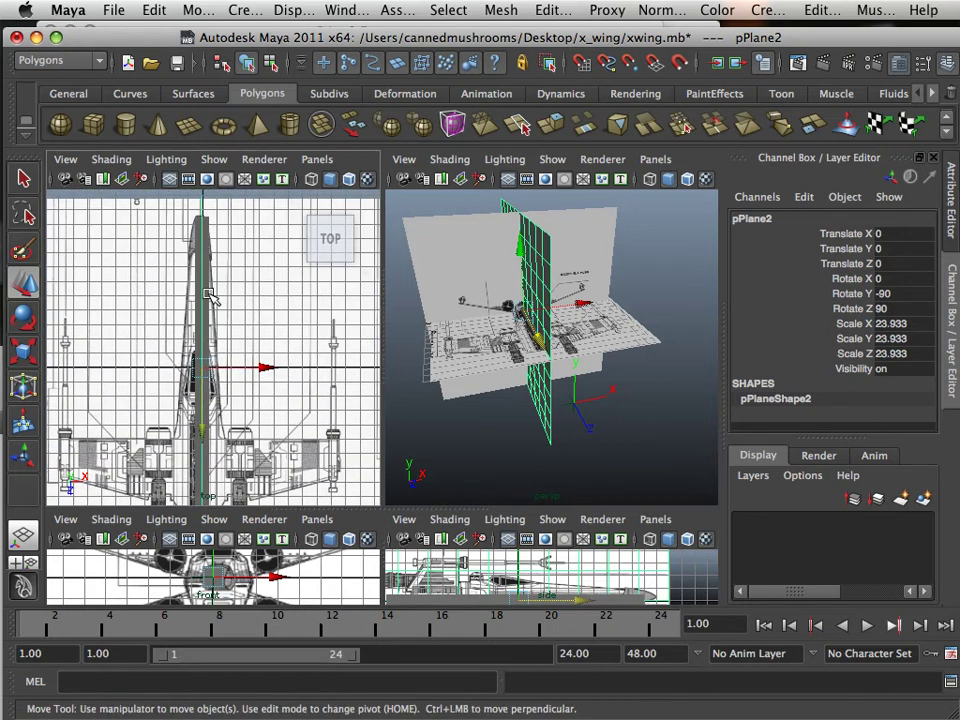
pyautogui.click(250, 305)
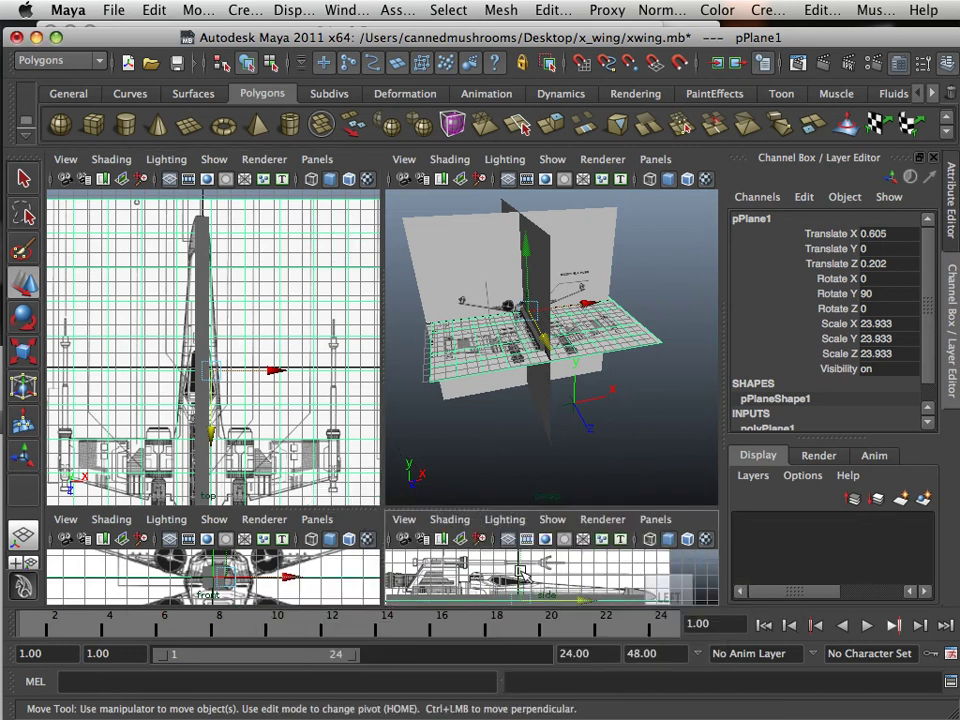
pyautogui.press('space')
pyautogui.keyDown('alt'); pyautogui.moveTo(388, 484); pyautogui.dragTo(456, 474, button='middle'); pyautogui.keyUp('alt')
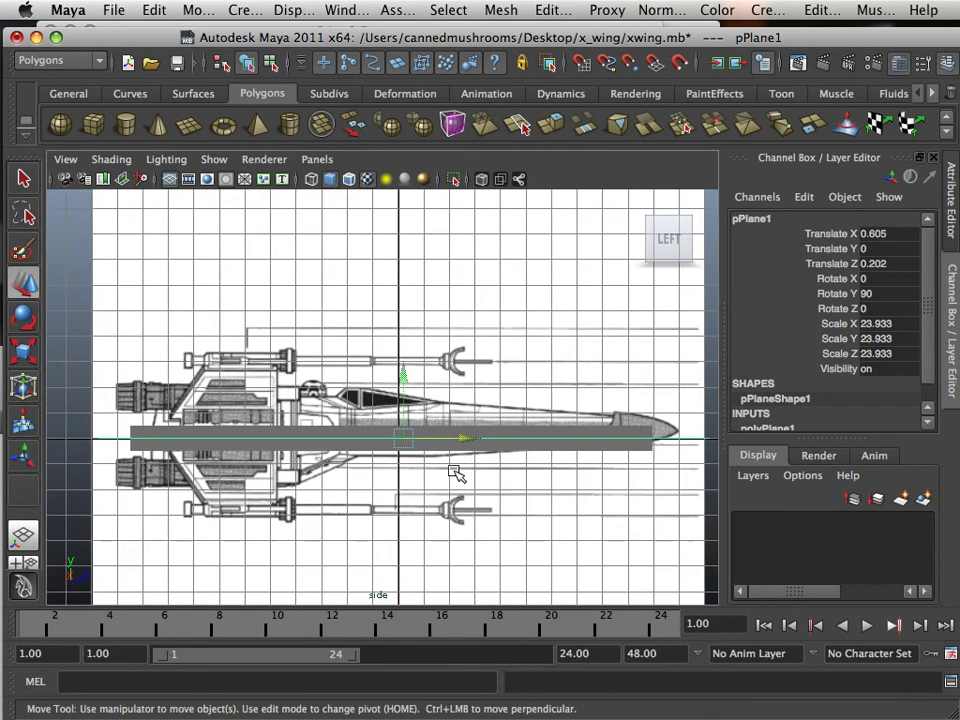
pyautogui.click(456, 472)
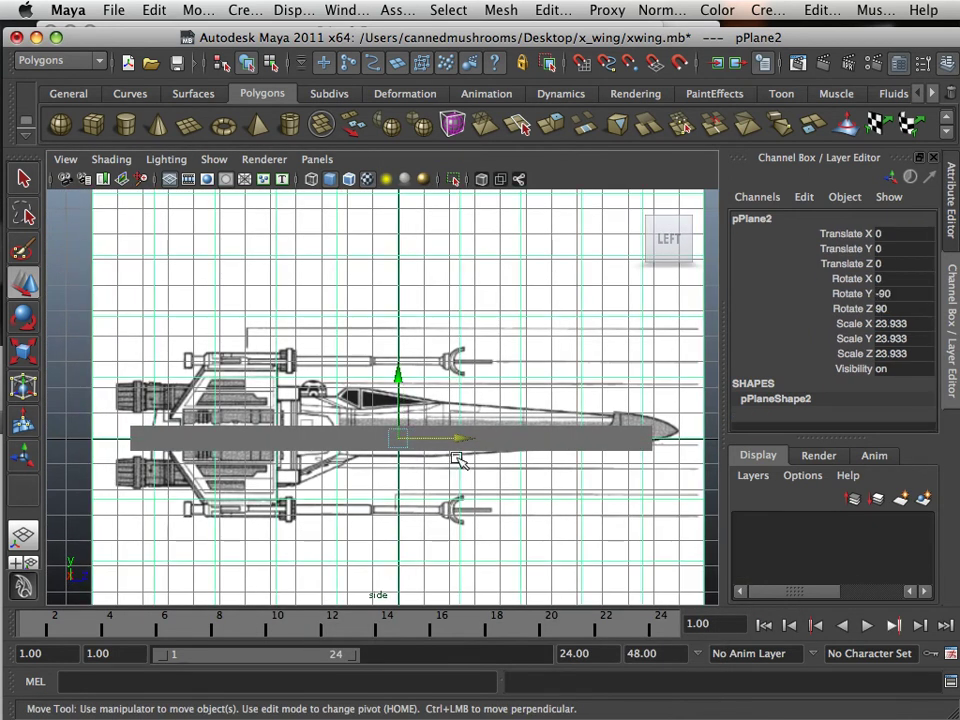
pyautogui.moveTo(397, 376)
pyautogui.mouseDown()
pyautogui.moveTo(396, 388)
pyautogui.moveTo(396, 358)
pyautogui.moveTo(395, 386)
pyautogui.mouseUp()
pyautogui.moveTo(452, 453); pyautogui.dragTo(432, 451)
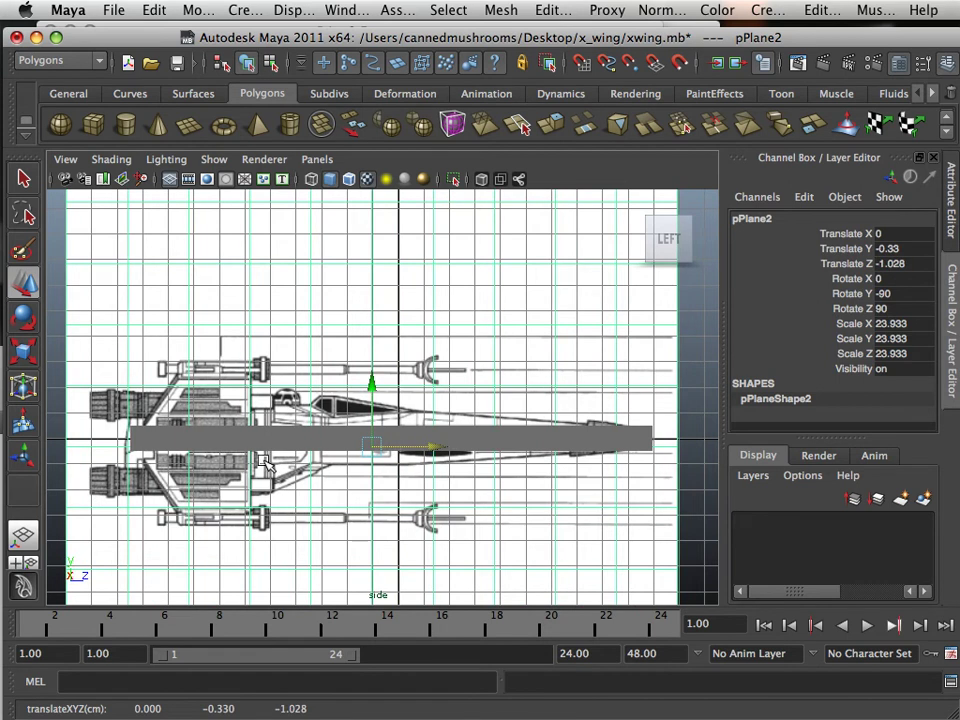
# Move the front-view blueprint plane to about X -0.281 and Y 0.26, centring the front drawing on the cube.
pyautogui.press('space')
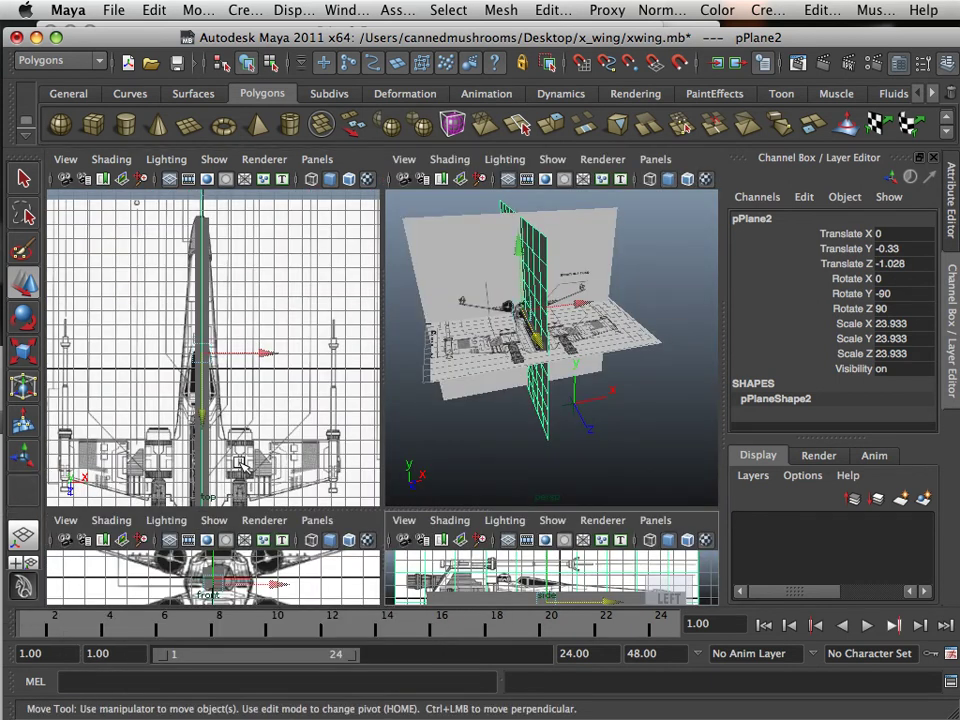
pyautogui.press('space')
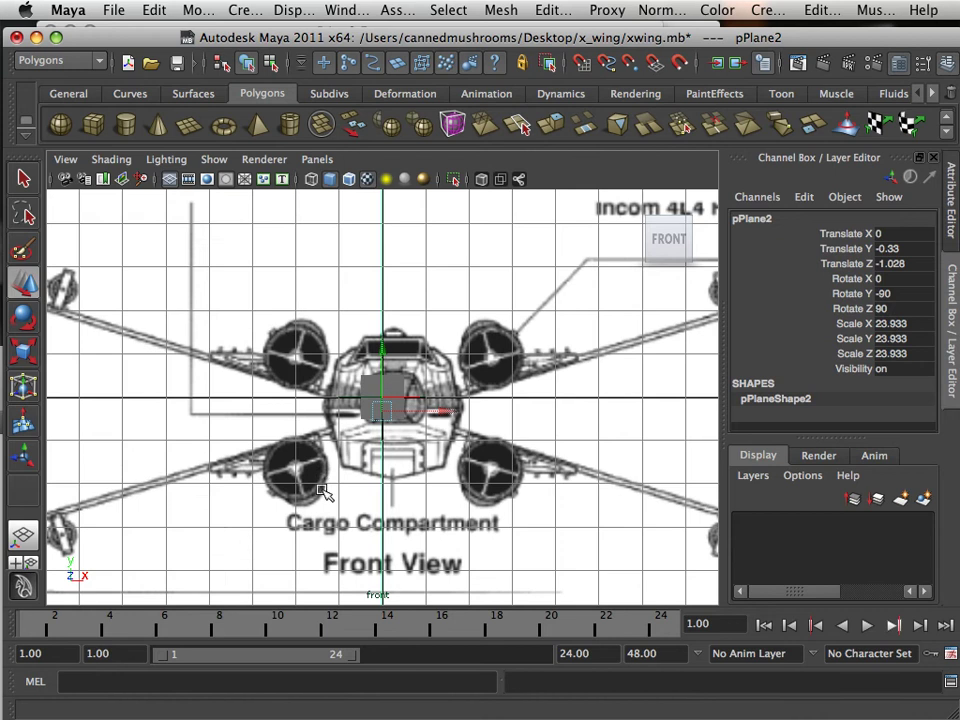
pyautogui.scroll(3, 326, 489)
pyautogui.click(300, 372)
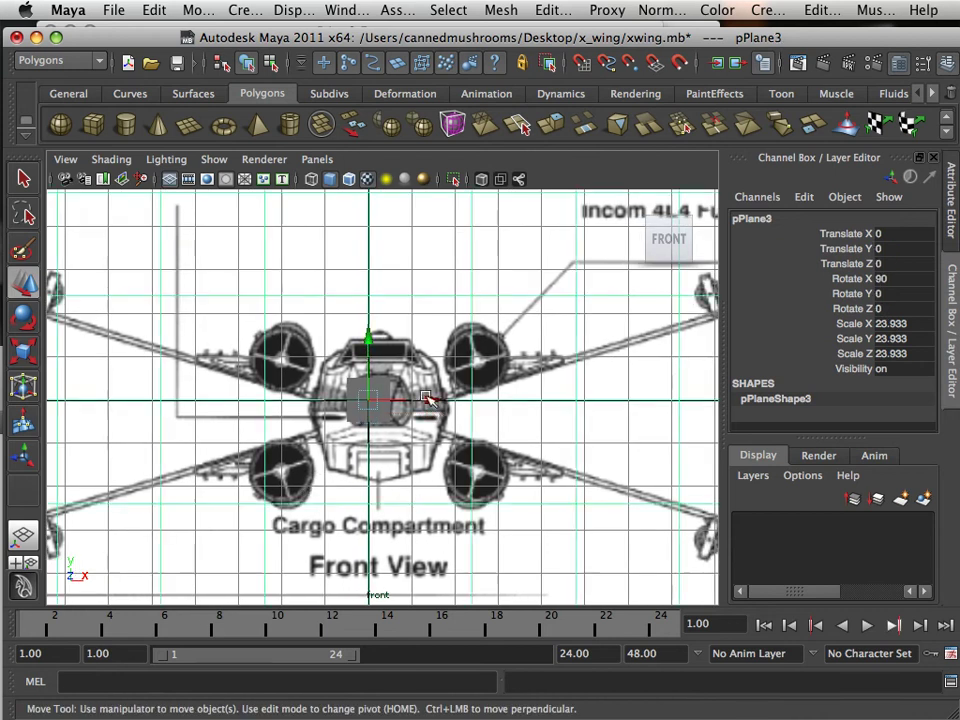
pyautogui.moveTo(428, 400); pyautogui.dragTo(416, 401)
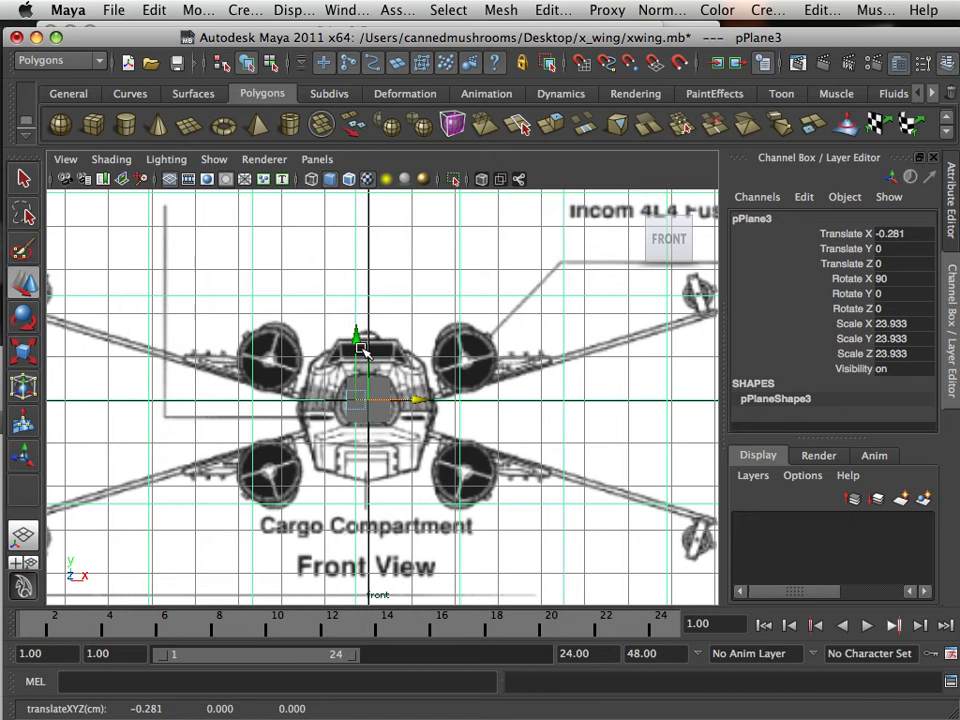
pyautogui.moveTo(362, 347); pyautogui.dragTo(359, 336)
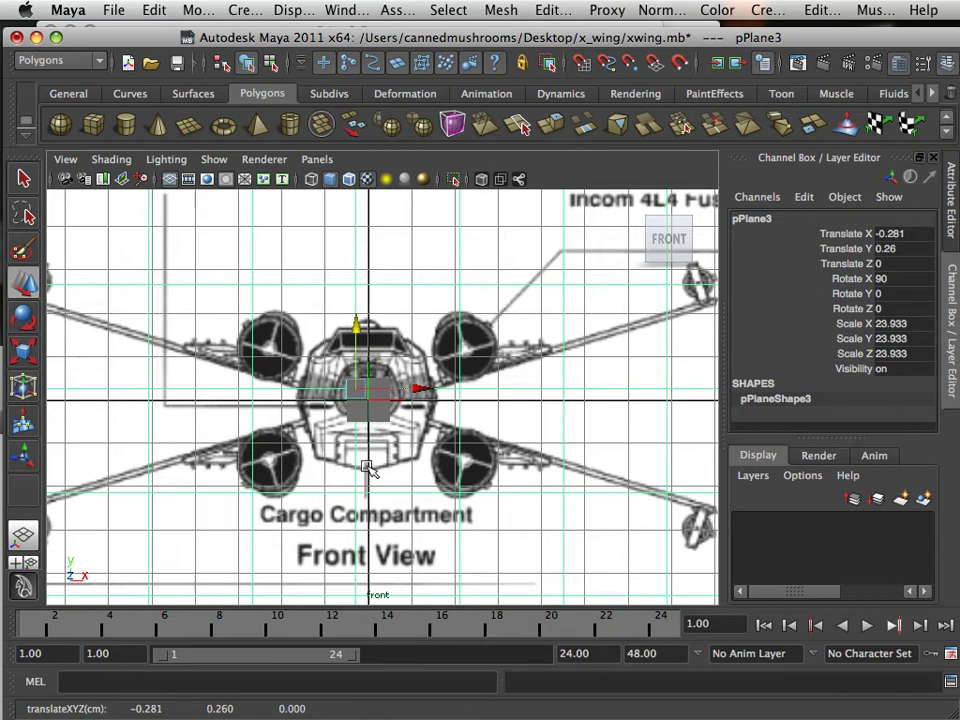
# Make the cube semi-transparent by raising the transparency of its lambert1 material to slightly under half.
pyautogui.press('space')
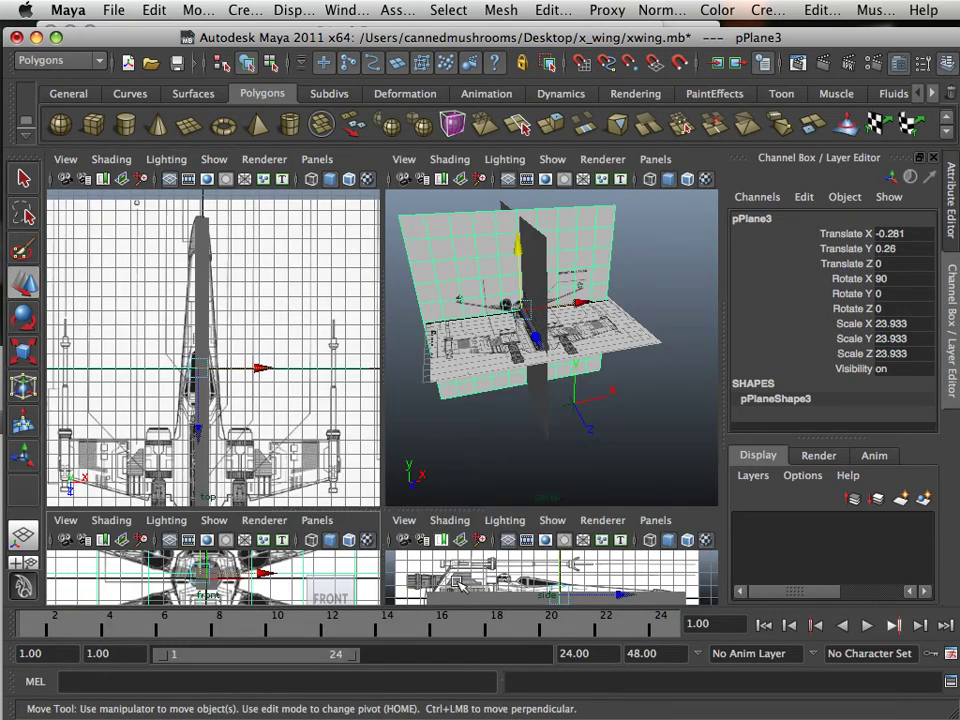
pyautogui.press('space')
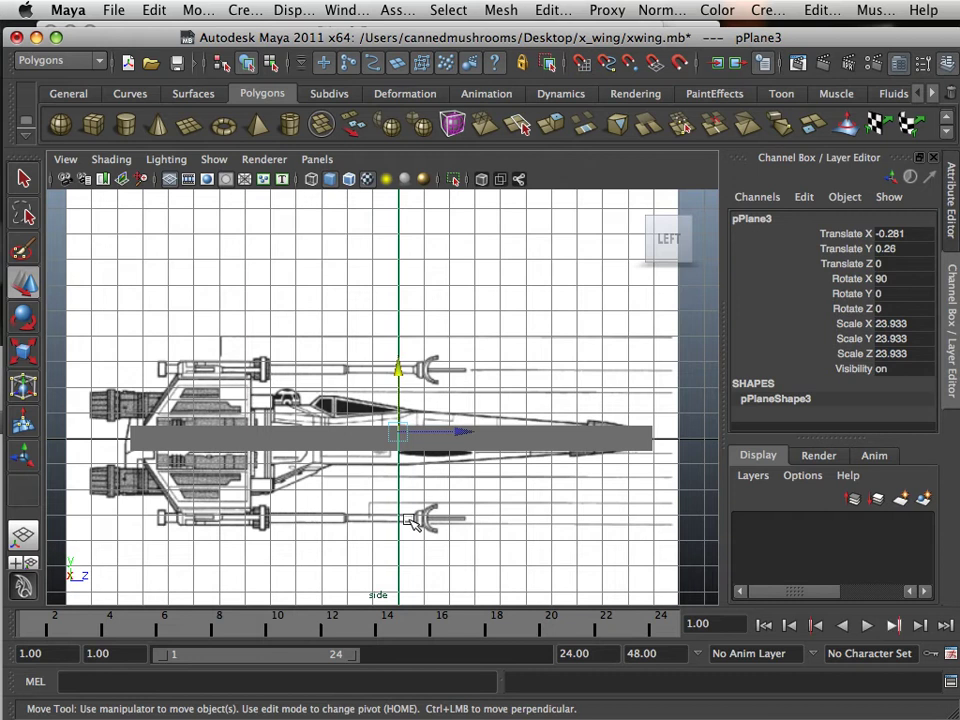
pyautogui.click(437, 447)
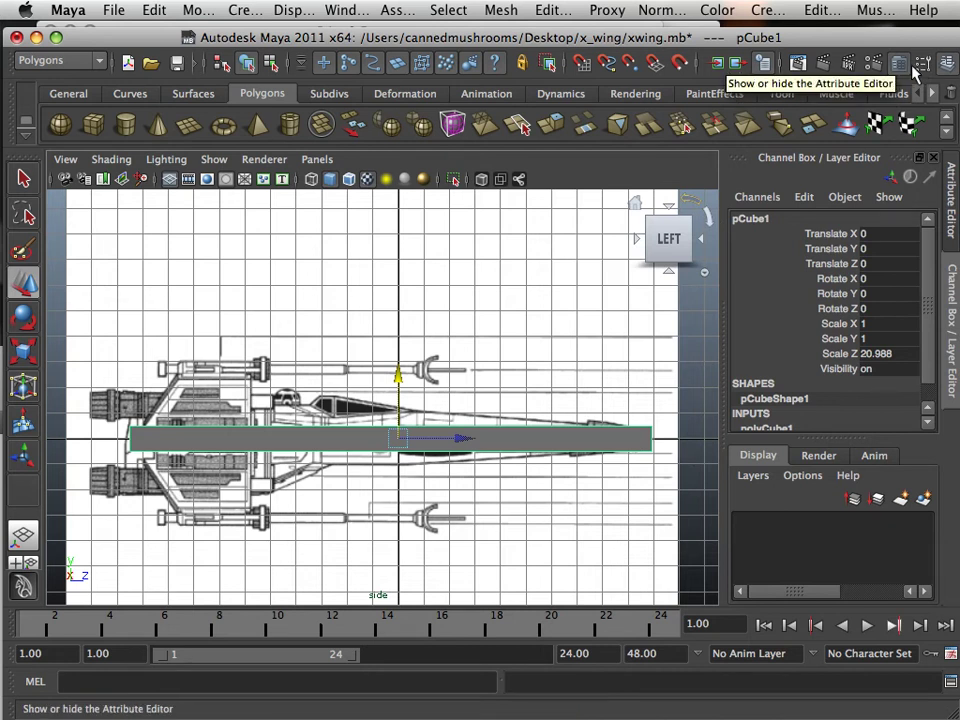
pyautogui.click(902, 66)
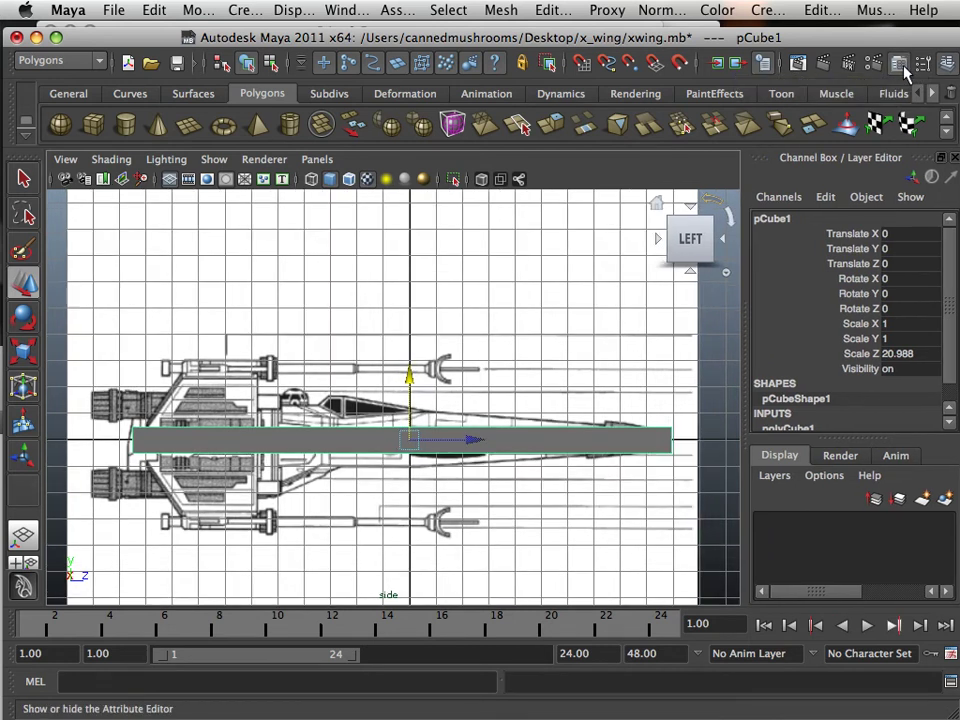
pyautogui.hotkey('ctrl', 'a')
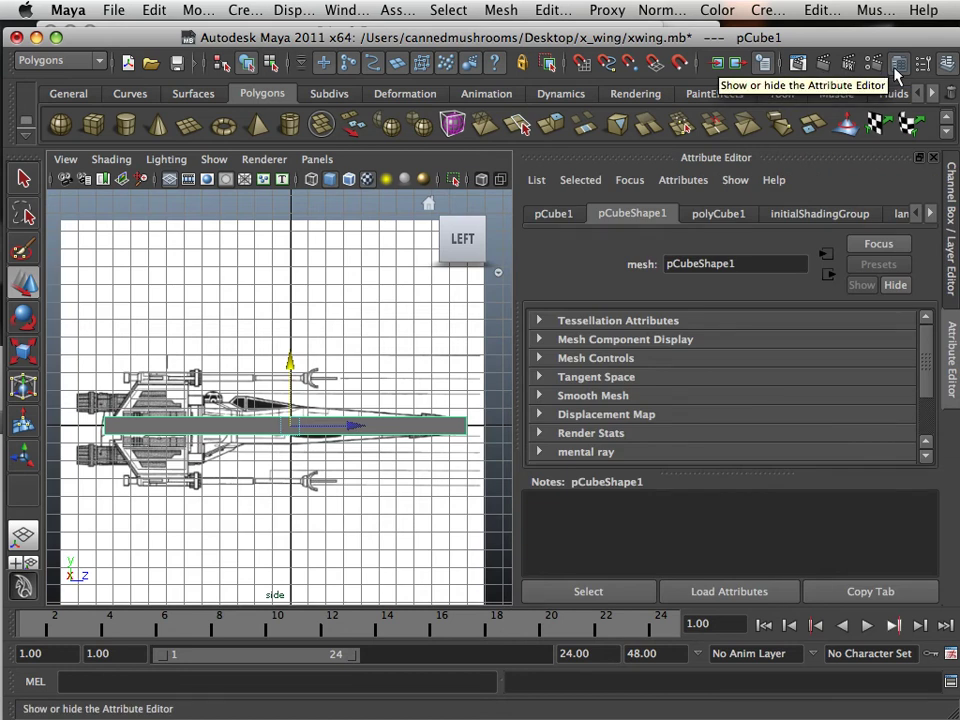
pyautogui.click(931, 214)
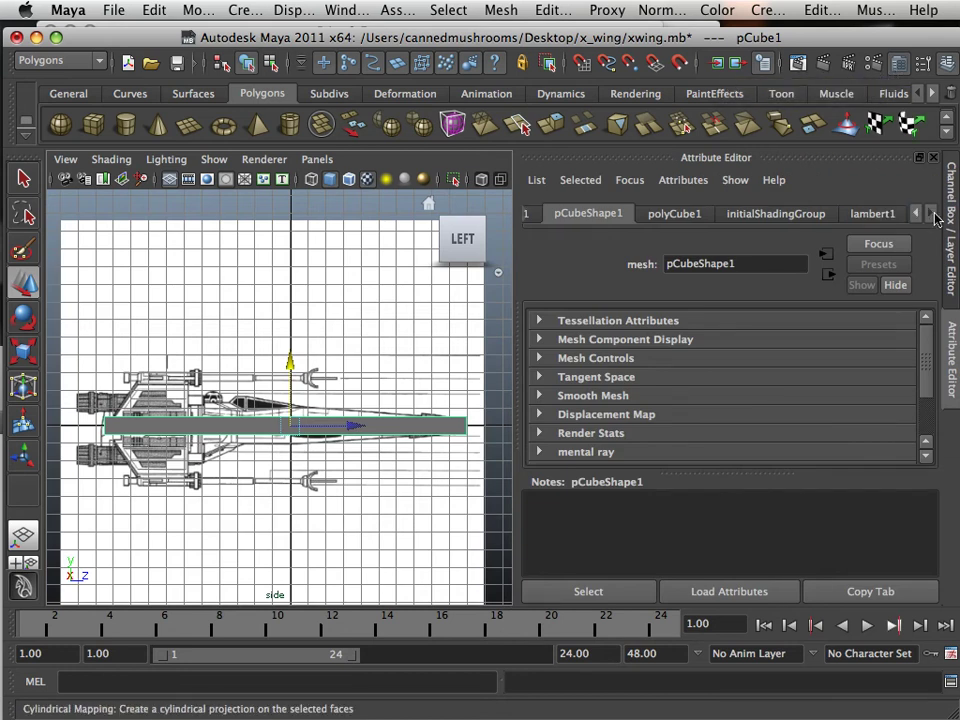
pyautogui.click(866, 218)
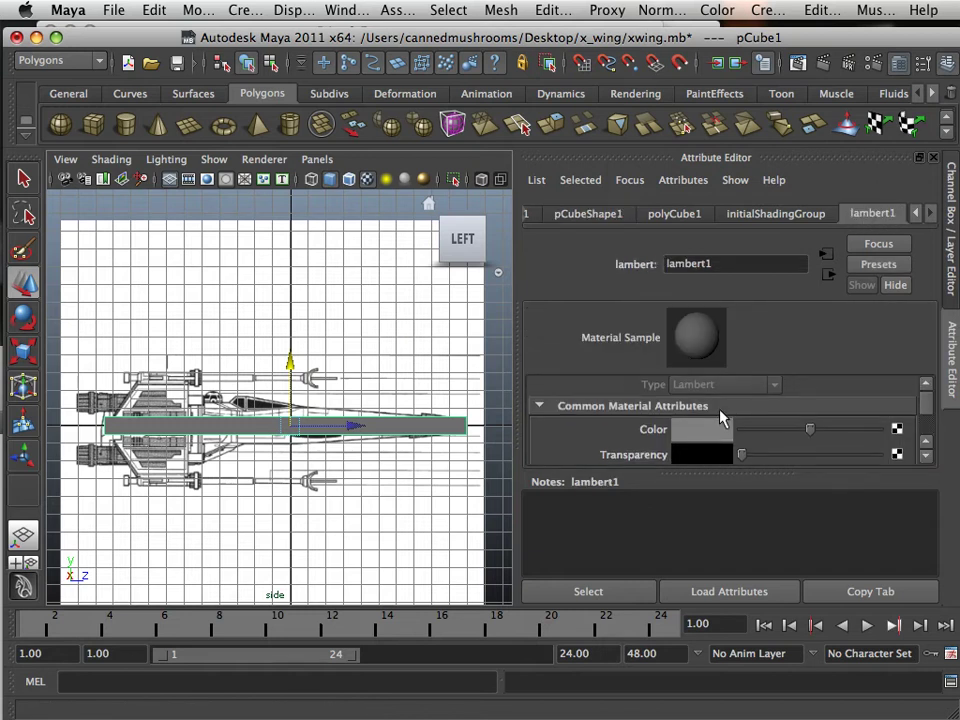
pyautogui.scroll(-1, 733, 440)
pyautogui.moveTo(740, 443); pyautogui.dragTo(800, 452)
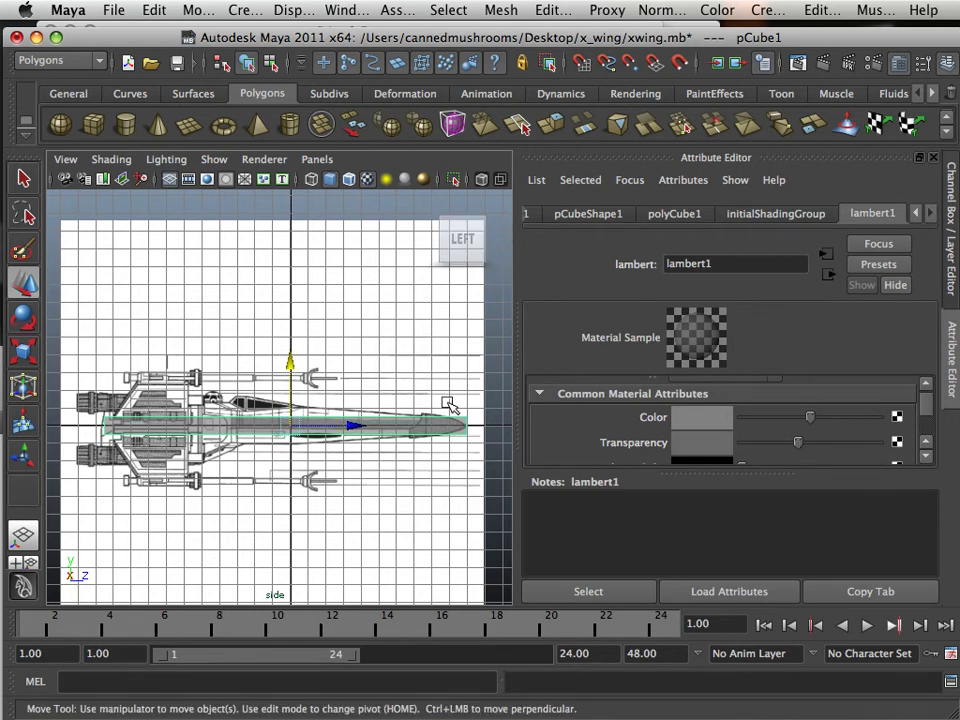
# Move the top-view blueprint plane along X to about 0.745, centring its fuselage on the transparent cube.
pyautogui.scroll(5, 446, 404)
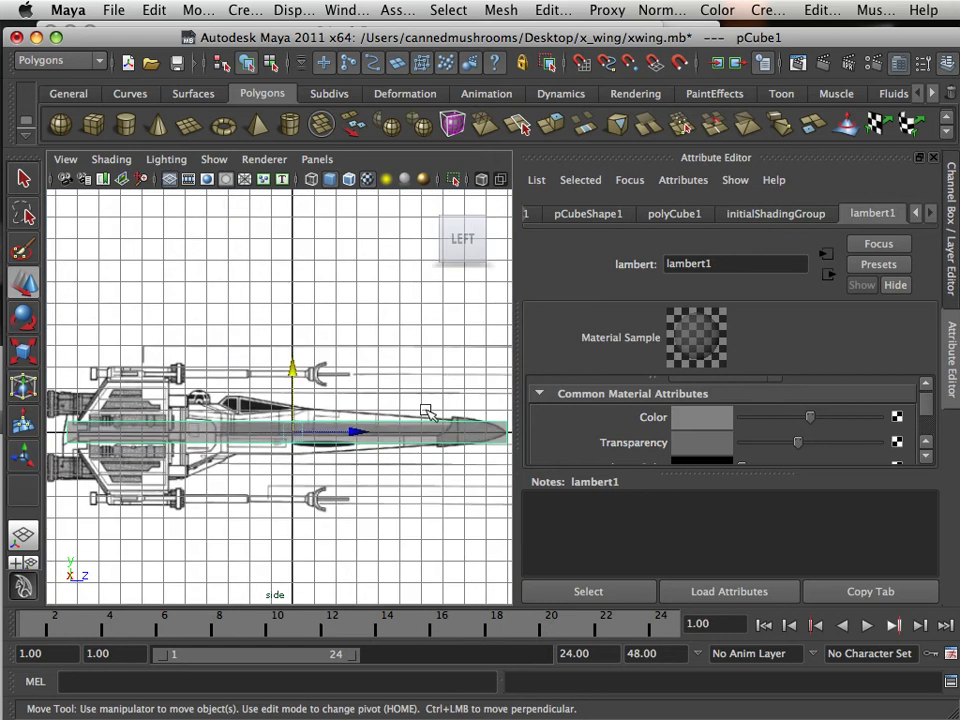
pyautogui.keyDown('alt'); pyautogui.moveTo(313, 408); pyautogui.dragTo(496, 460, button='middle'); pyautogui.keyUp('alt')
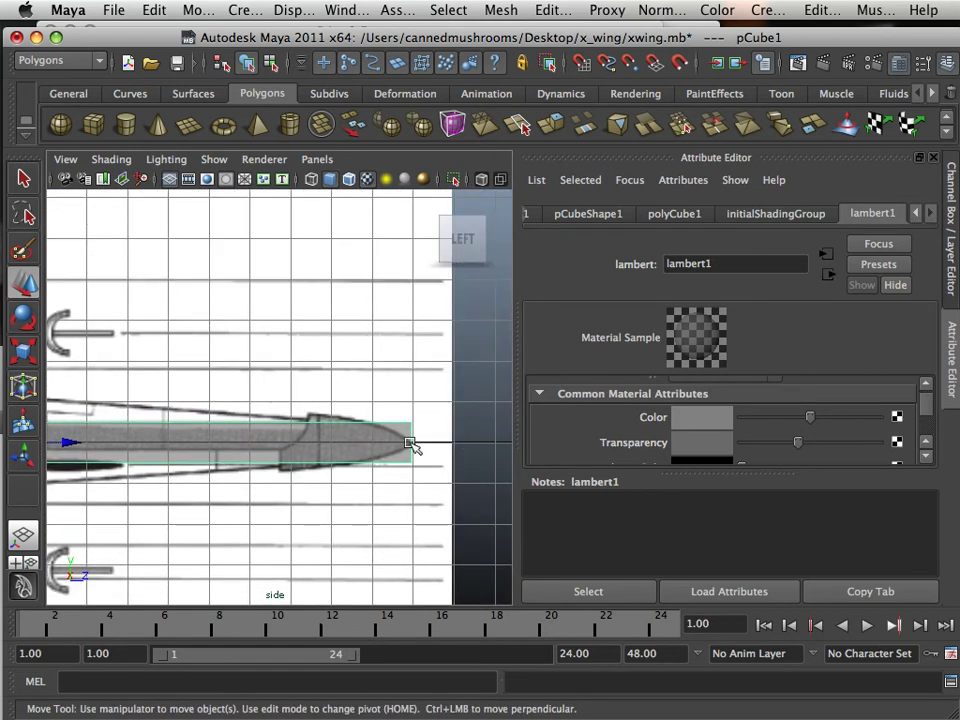
pyautogui.click(401, 388)
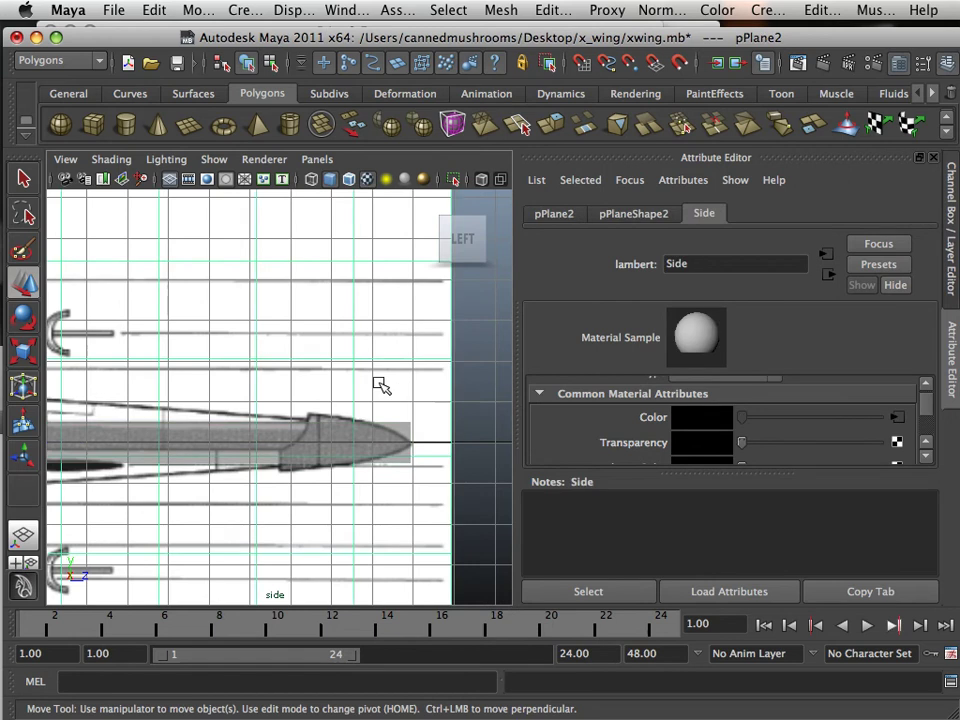
pyautogui.scroll(-4, 377, 386)
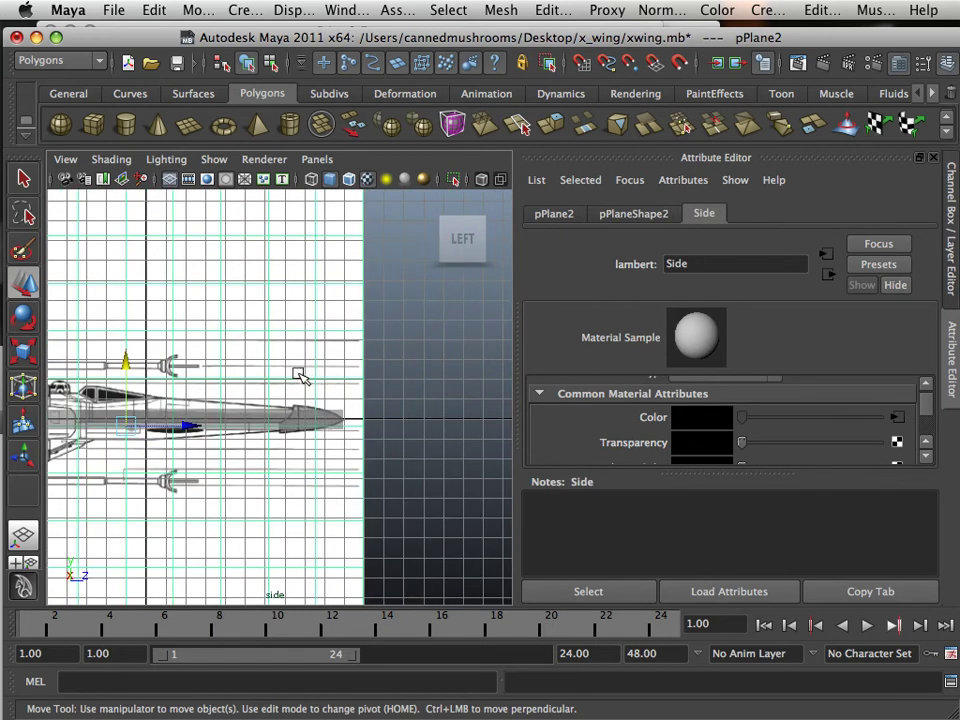
pyautogui.press('space')
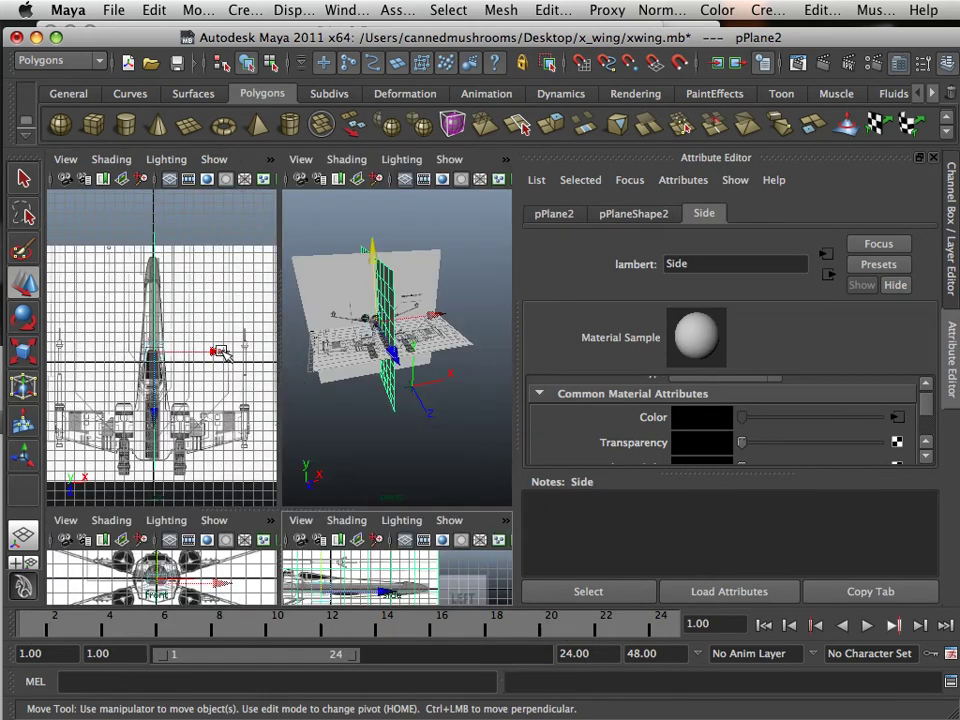
pyautogui.press('space')
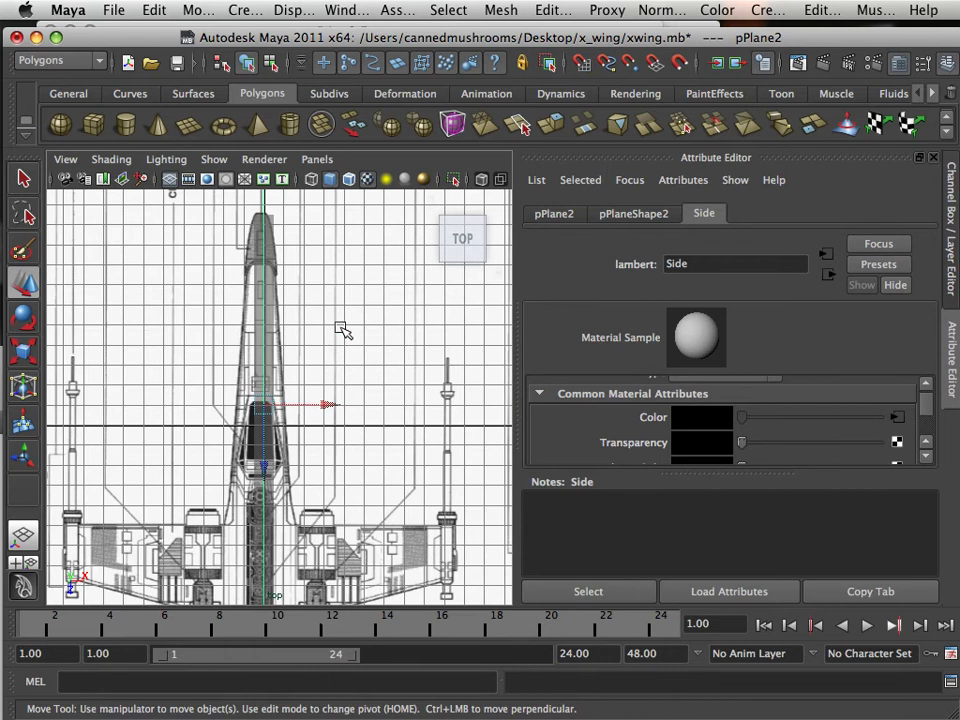
pyautogui.click(341, 360)
pyautogui.moveTo(345, 425); pyautogui.dragTo(350, 426)
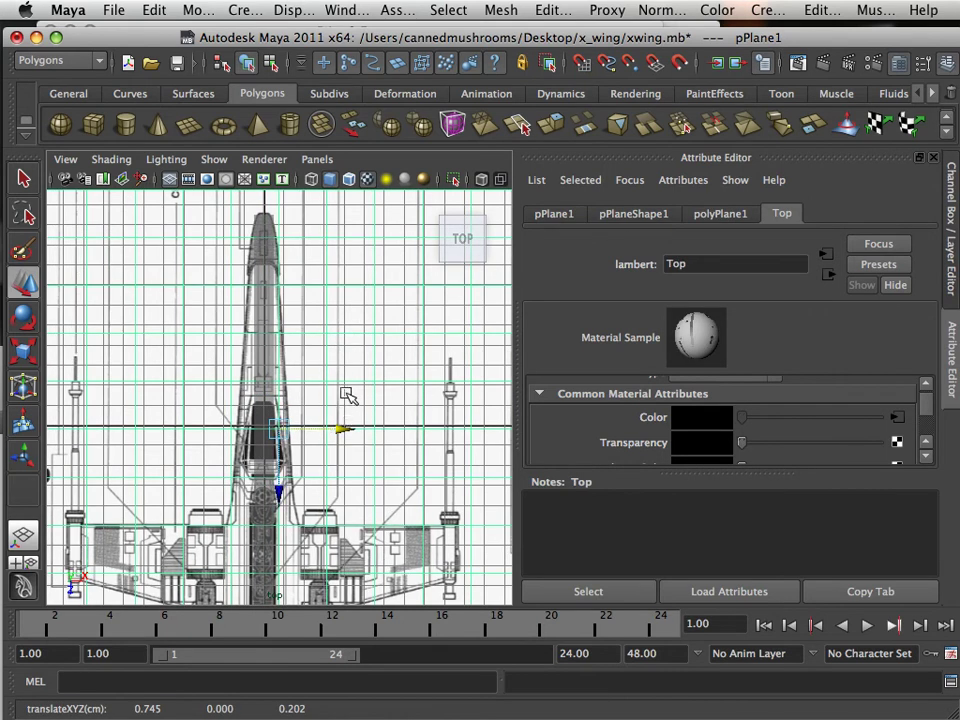
pyautogui.scroll(-6, 345, 392)
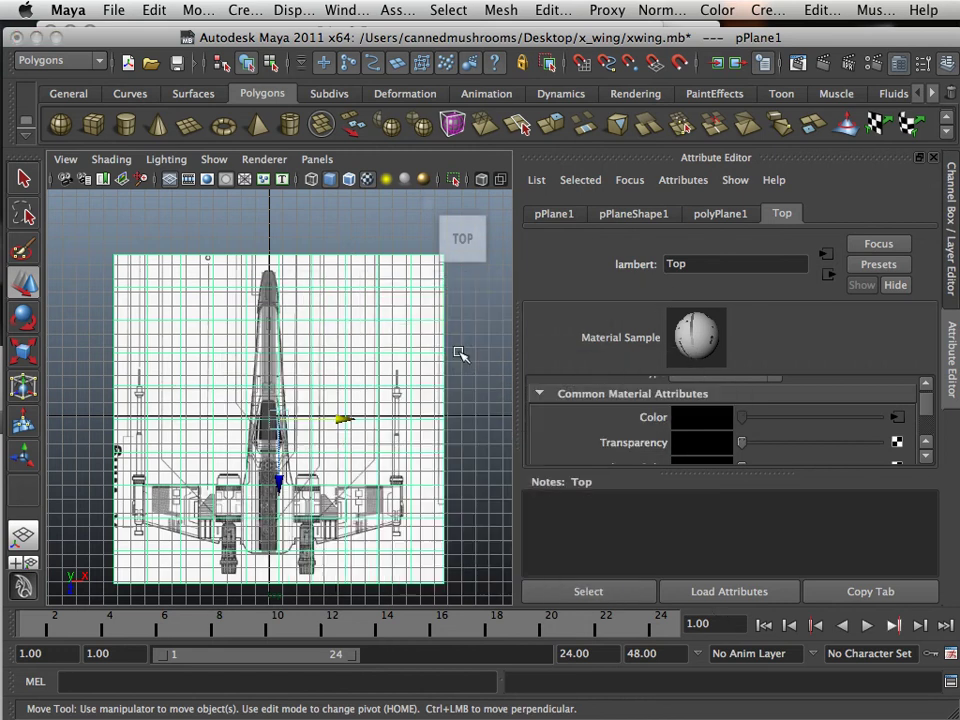
# Move the front-view blueprint plane backward along negative Z, well clear of the cube.
pyautogui.press('space')
pyautogui.press('space')
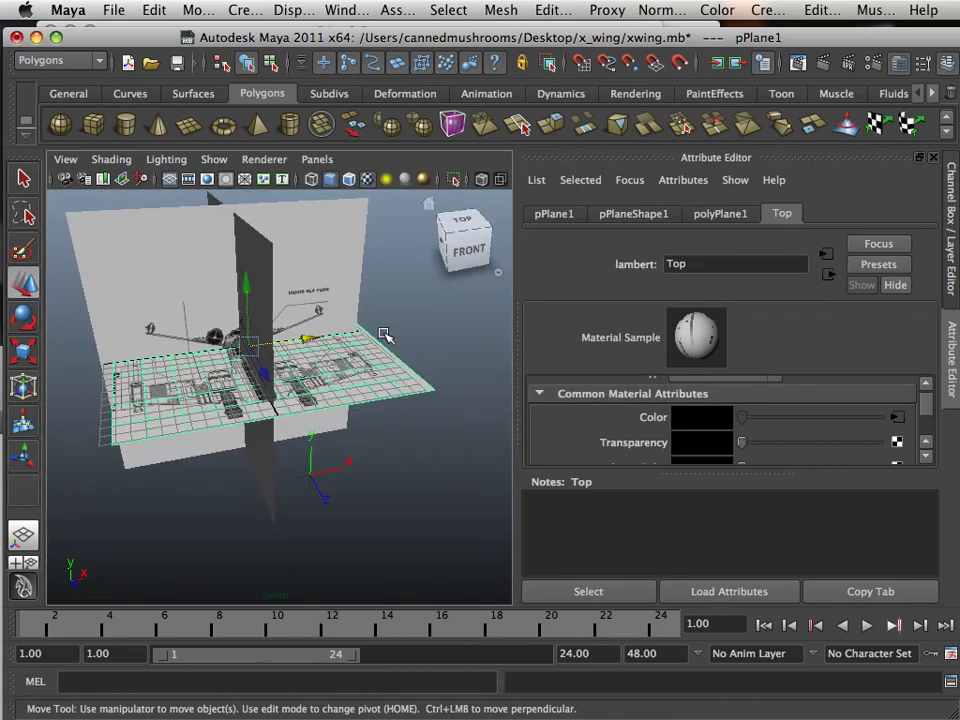
pyautogui.keyDown('alt'); pyautogui.moveTo(388, 332); pyautogui.dragTo(420, 362); pyautogui.keyUp('alt')
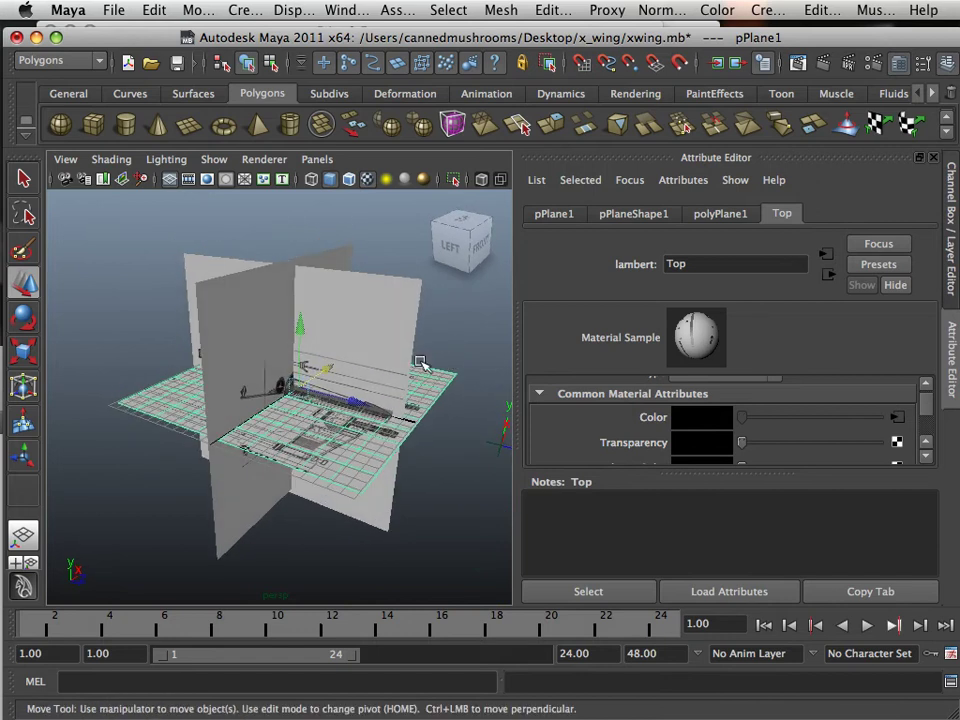
pyautogui.click(252, 359)
pyautogui.moveTo(348, 399); pyautogui.dragTo(176, 345)
# Move the side-view blueprint plane along negative X, well clear of the cube.
pyautogui.click(372, 362)
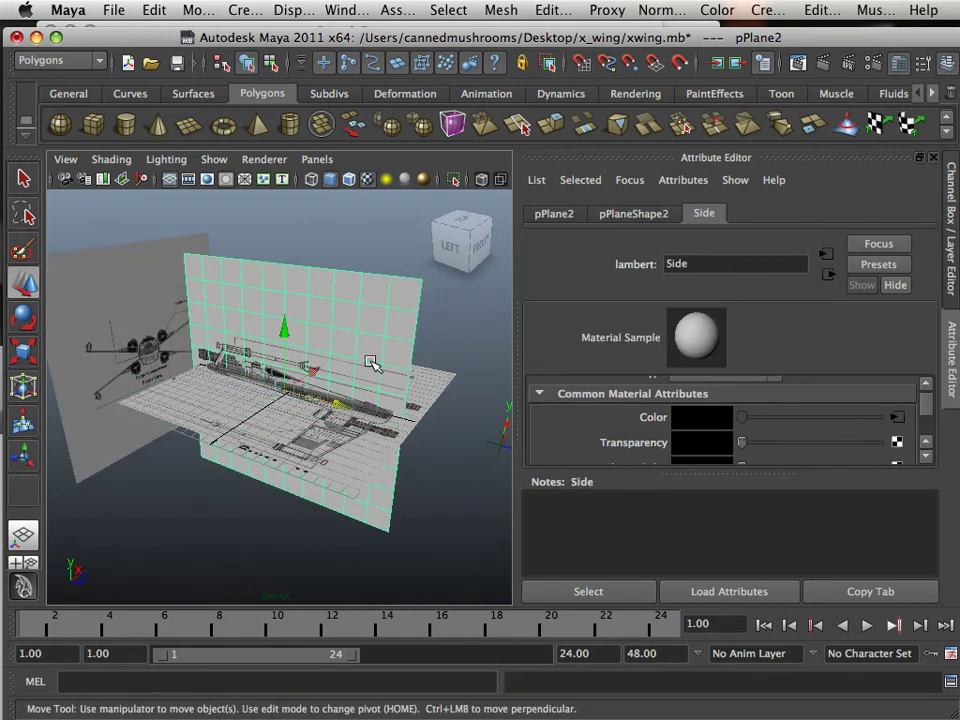
pyautogui.keyDown('alt'); pyautogui.moveTo(370, 362); pyautogui.dragTo(341, 379, button='middle'); pyautogui.keyUp('alt')
pyautogui.keyDown('alt'); pyautogui.moveTo(341, 379); pyautogui.dragTo(242, 405); pyautogui.keyUp('alt')
# Lower the top-view blueprint plane below the cube to about Y -12.856.
pyautogui.click(380, 420)
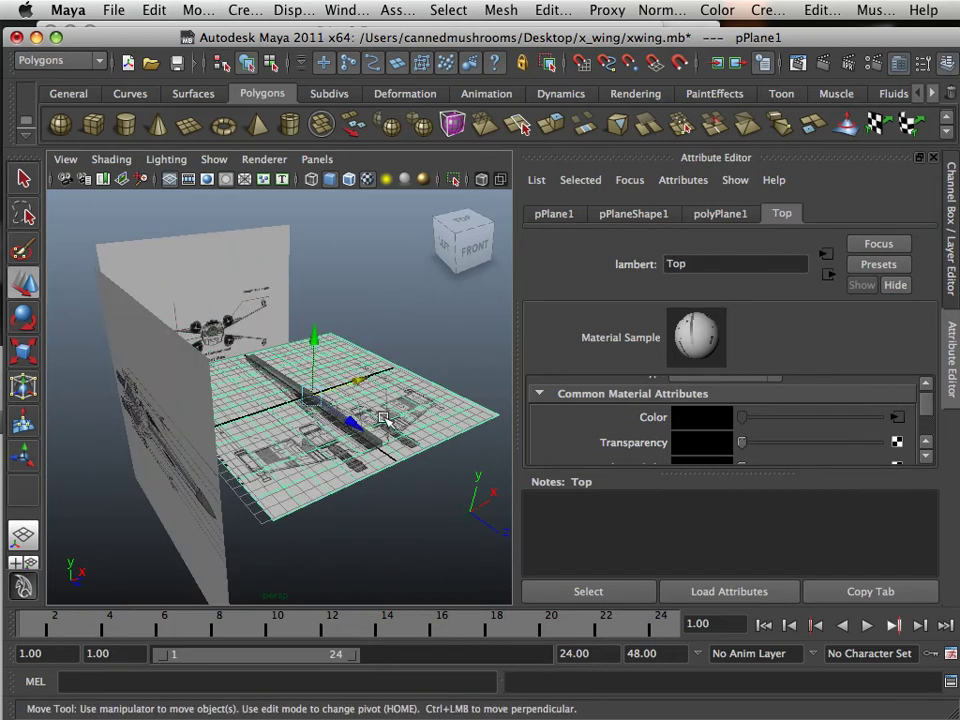
pyautogui.moveTo(322, 347); pyautogui.dragTo(329, 458)
pyautogui.keyDown('alt'); pyautogui.moveTo(408, 450); pyautogui.dragTo(270, 446); pyautogui.keyUp('alt')
pyautogui.keyDown('alt'); pyautogui.moveTo(359, 436); pyautogui.dragTo(295, 339, button='middle'); pyautogui.keyUp('alt')
pyautogui.keyDown('alt'); pyautogui.moveTo(295, 338); pyautogui.dragTo(401, 343); pyautogui.keyUp('alt')
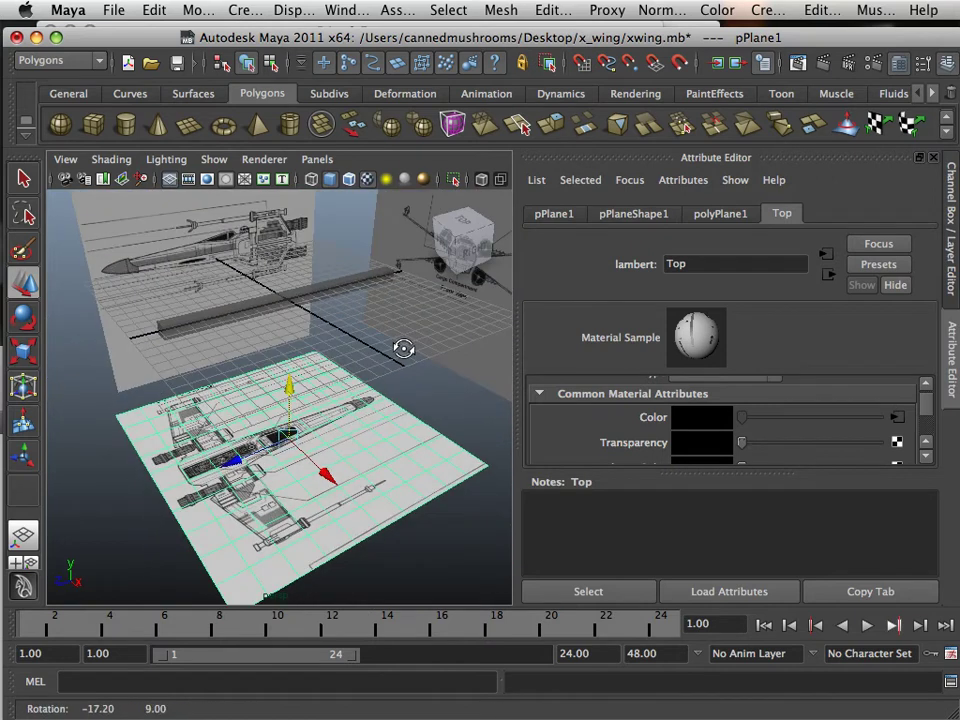
pyautogui.keyDown('alt'); pyautogui.moveTo(401, 343); pyautogui.dragTo(372, 393, button='middle'); pyautogui.keyUp('alt')
pyautogui.moveTo(372, 393)
pyautogui.keyDown('alt'); pyautogui.mouseDown()
pyautogui.moveTo(328, 349)
pyautogui.moveTo(367, 377)
pyautogui.mouseUp(); pyautogui.keyUp('alt')
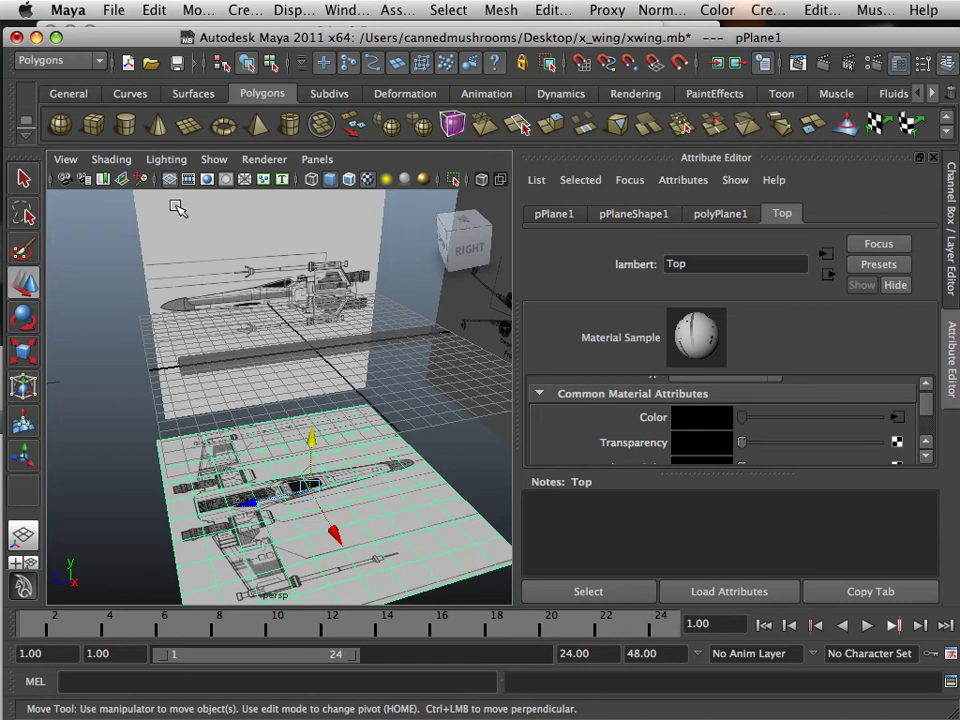
# Compare the direction the nose points in the side-view and top-view blueprints.
pyautogui.click(217, 289)
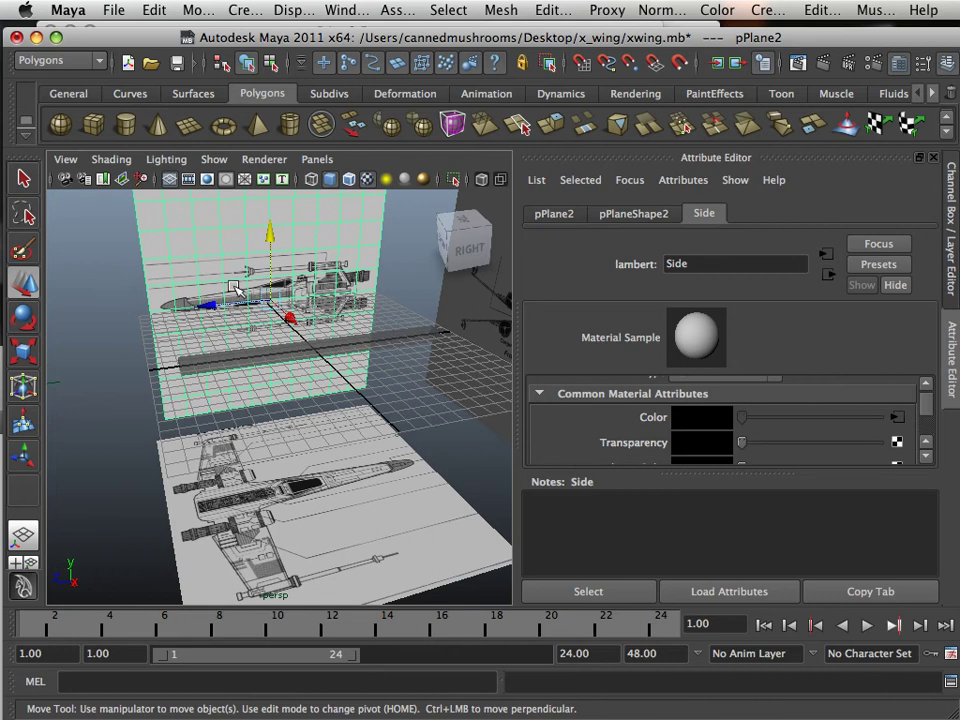
pyautogui.click(315, 446)
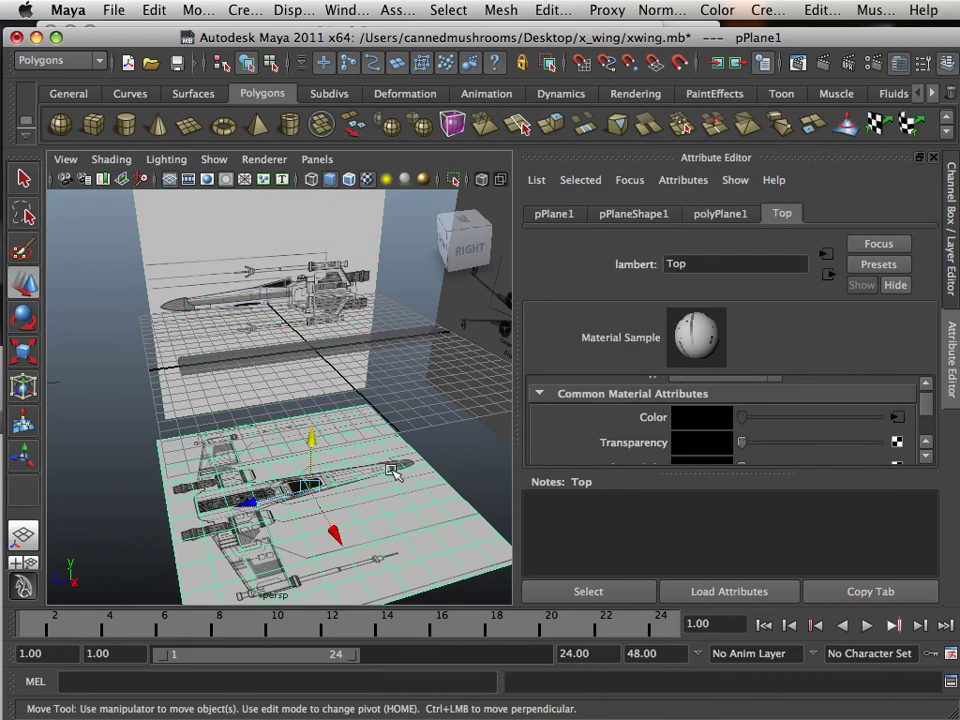
pyautogui.keyDown('alt'); pyautogui.moveTo(384, 467); pyautogui.dragTo(358, 469); pyautogui.keyUp('alt')
pyautogui.keyDown('alt'); pyautogui.moveTo(358, 469); pyautogui.dragTo(325, 452, button='middle'); pyautogui.keyUp('alt')
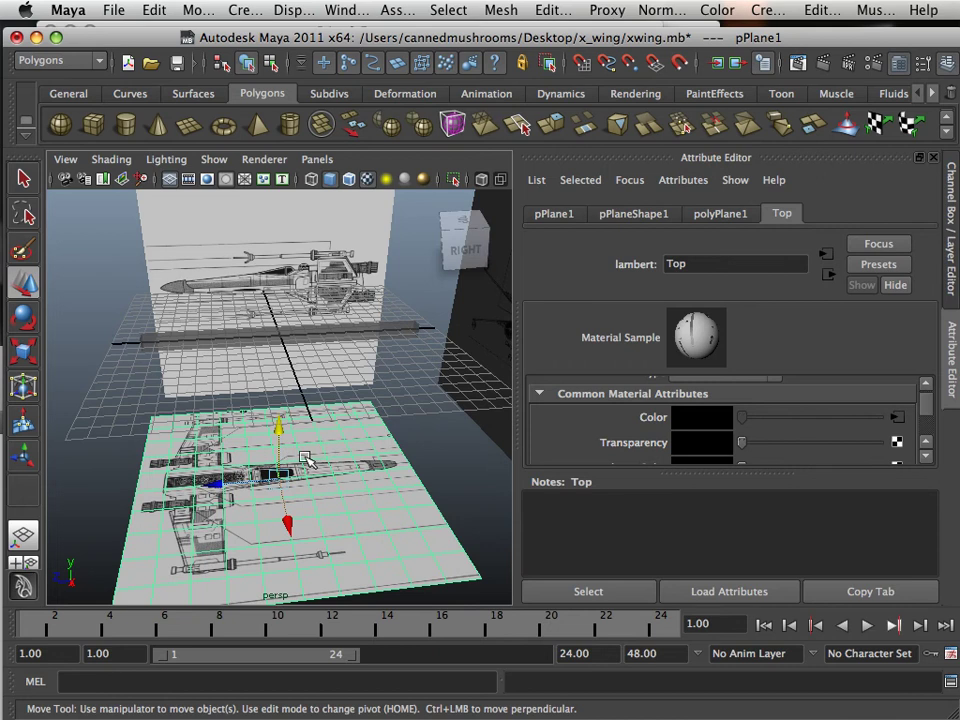
pyautogui.click(207, 292)
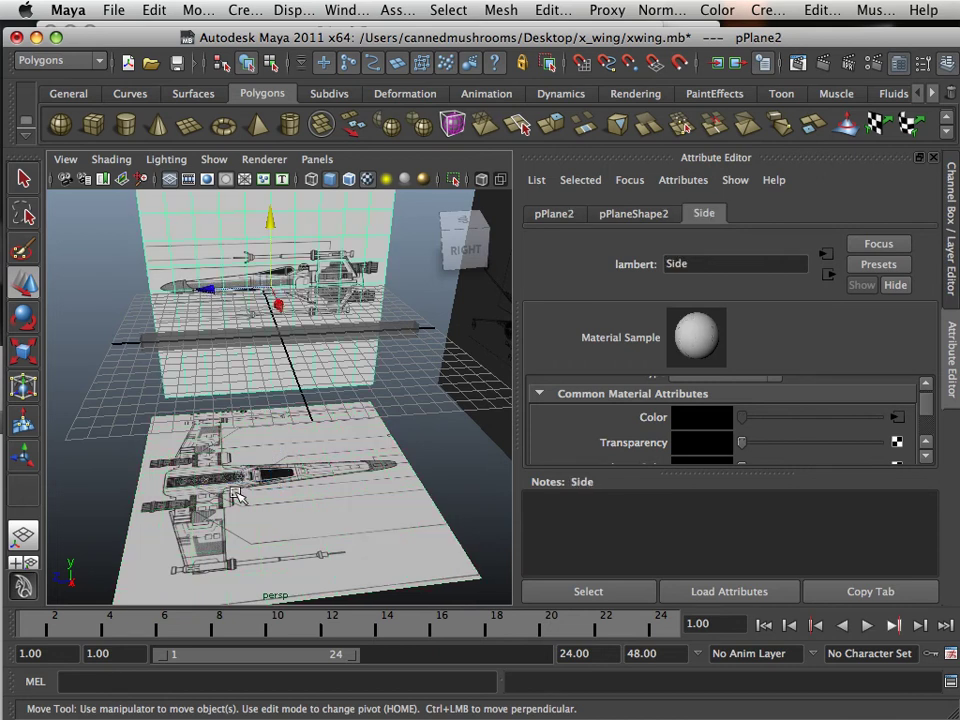
pyautogui.click(205, 472)
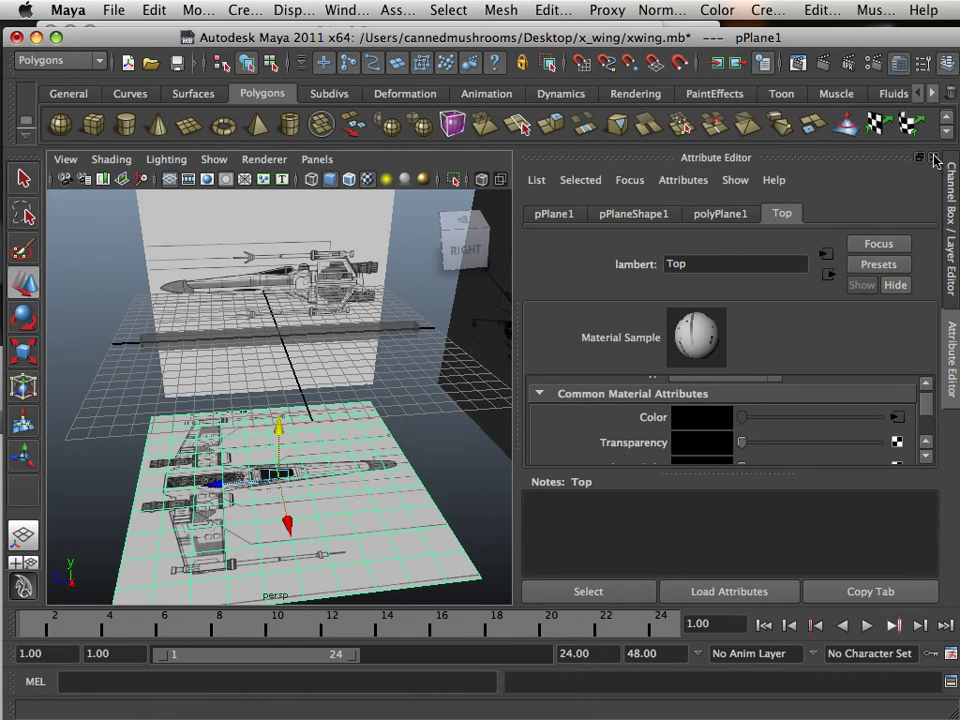
# Try flipping the top-view blueprint plane with a Scale Z of -23.933, and undo it.
pyautogui.click(946, 66)
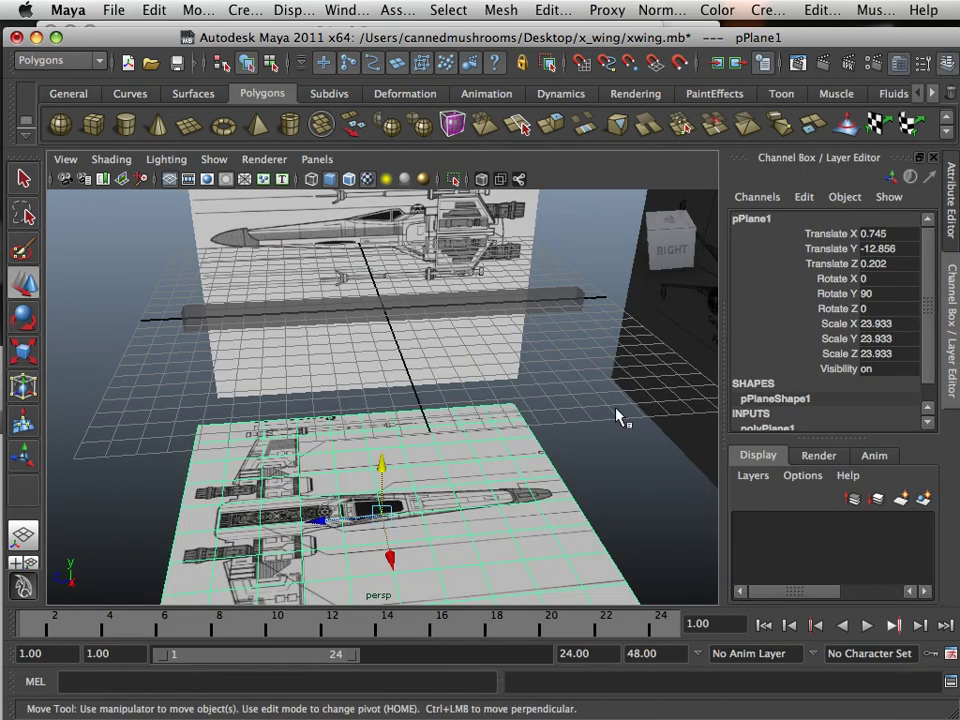
pyautogui.click(864, 356)
pyautogui.click(862, 356)
pyautogui.write('-')
pyautogui.press('Return')
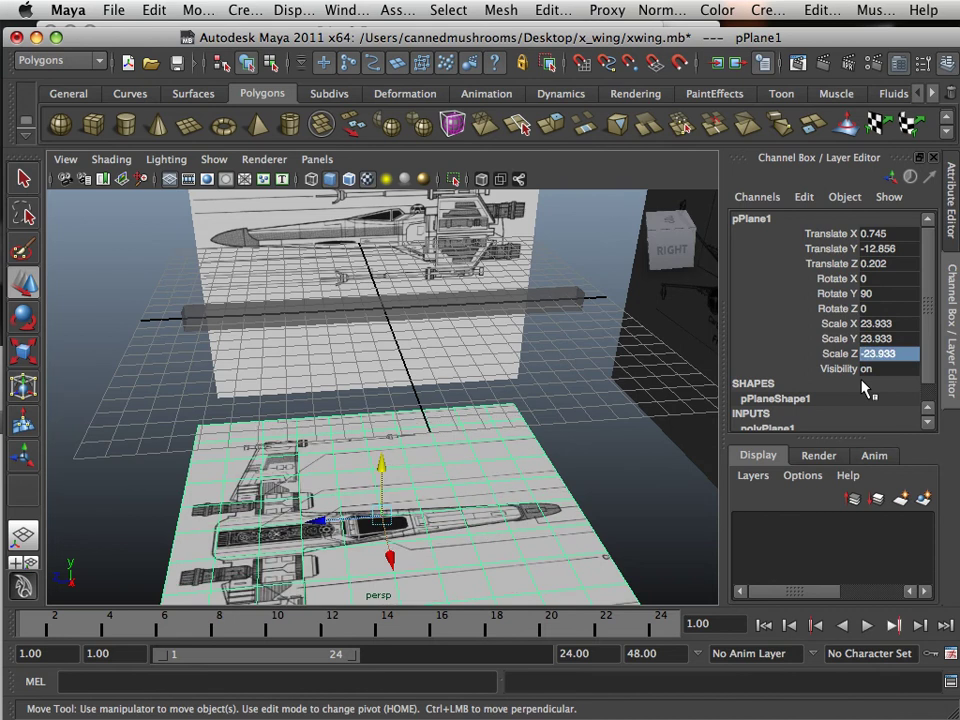
pyautogui.hotkey('ctrl', 'z')
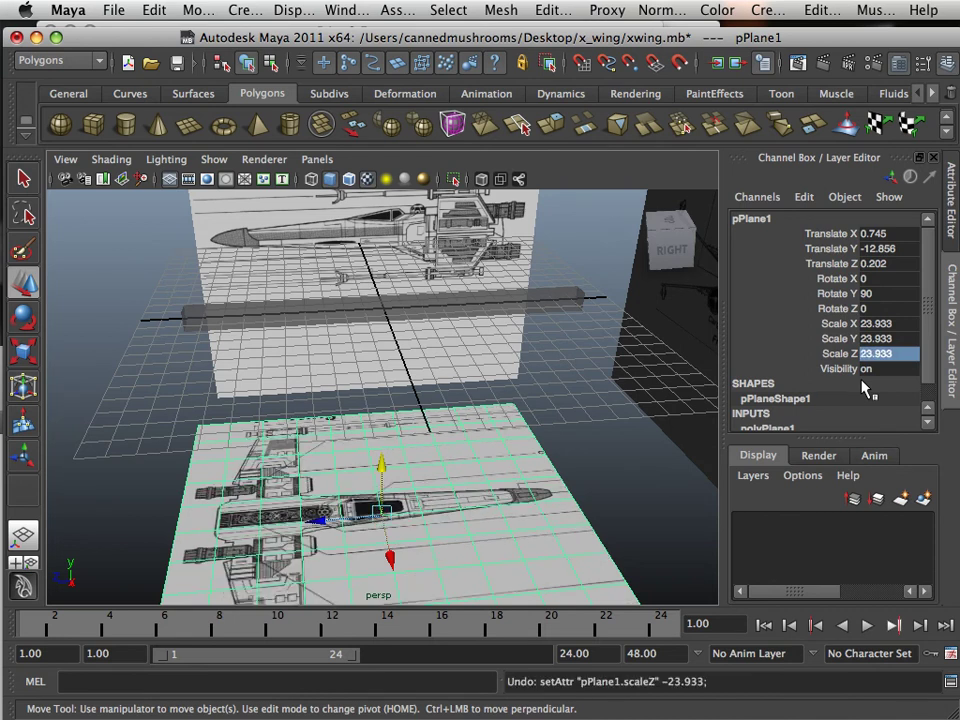
# Flip the top-view blueprint lengthwise by setting the plane's Scale X to -23.933.
pyautogui.doubleClick(866, 324)
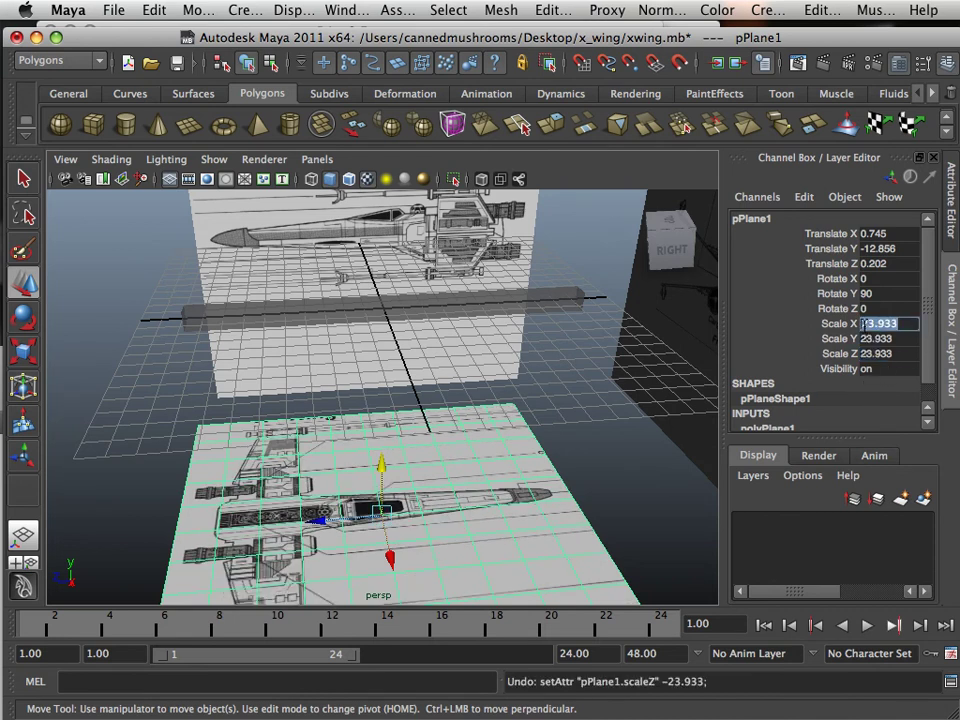
pyautogui.click(863, 324)
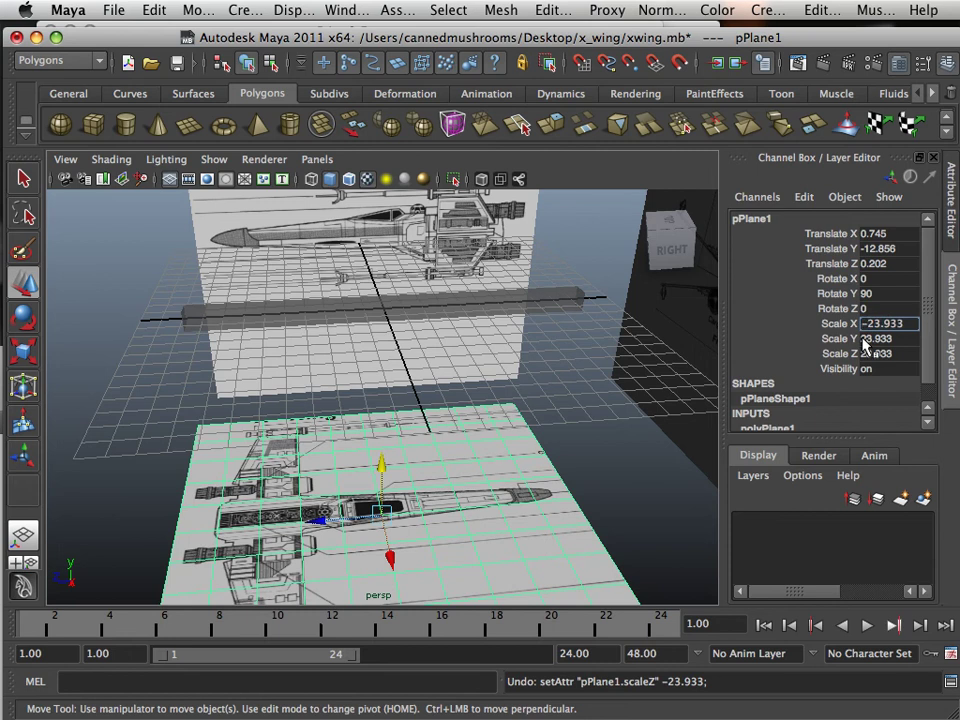
pyautogui.write('-')
pyautogui.press('Return')
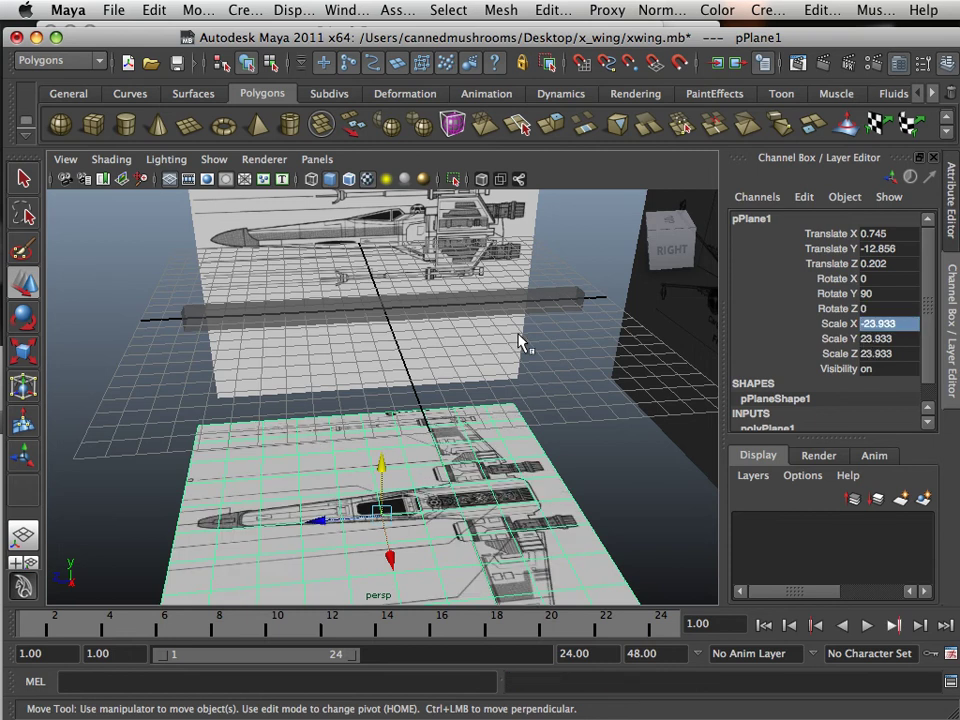
pyautogui.keyDown('alt'); pyautogui.moveTo(467, 391); pyautogui.dragTo(454, 324, button='middle'); pyautogui.keyUp('alt')
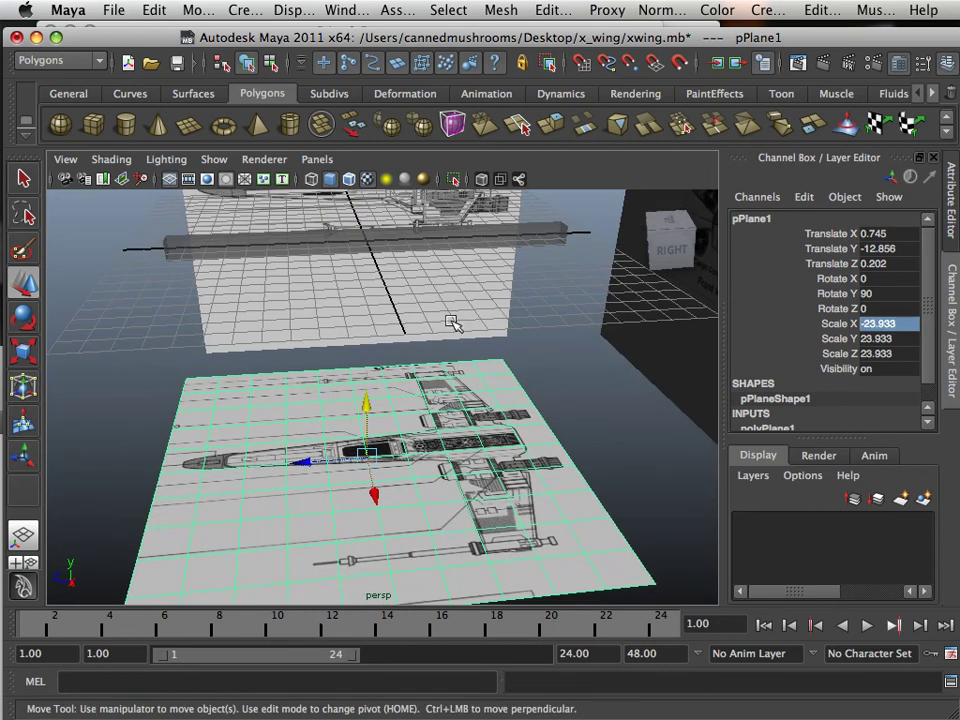
pyautogui.keyDown('alt'); pyautogui.moveTo(454, 326); pyautogui.dragTo(433, 352); pyautogui.keyUp('alt')
pyautogui.keyDown('alt'); pyautogui.moveTo(434, 352); pyautogui.dragTo(343, 315, button='right'); pyautogui.keyUp('alt')
pyautogui.keyDown('alt'); pyautogui.moveTo(362, 314); pyautogui.dragTo(376, 344, button='middle'); pyautogui.keyUp('alt')
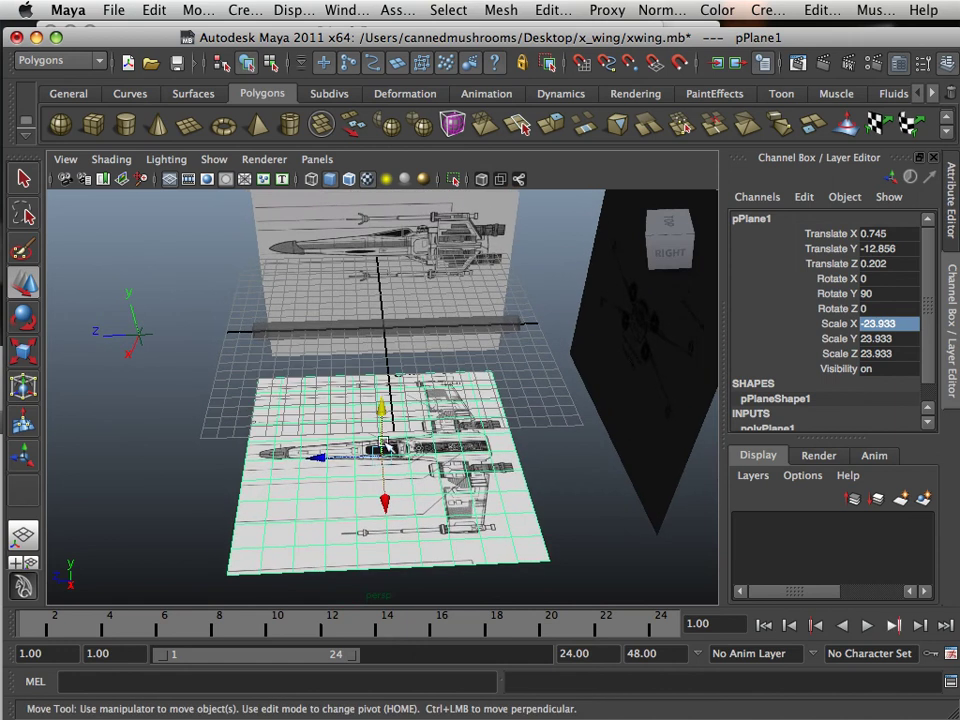
# Move the top-view blueprint plane lengthwise to about Z -0.69 so the fuselage drawing lines up with the cube.
pyautogui.click(272, 200)
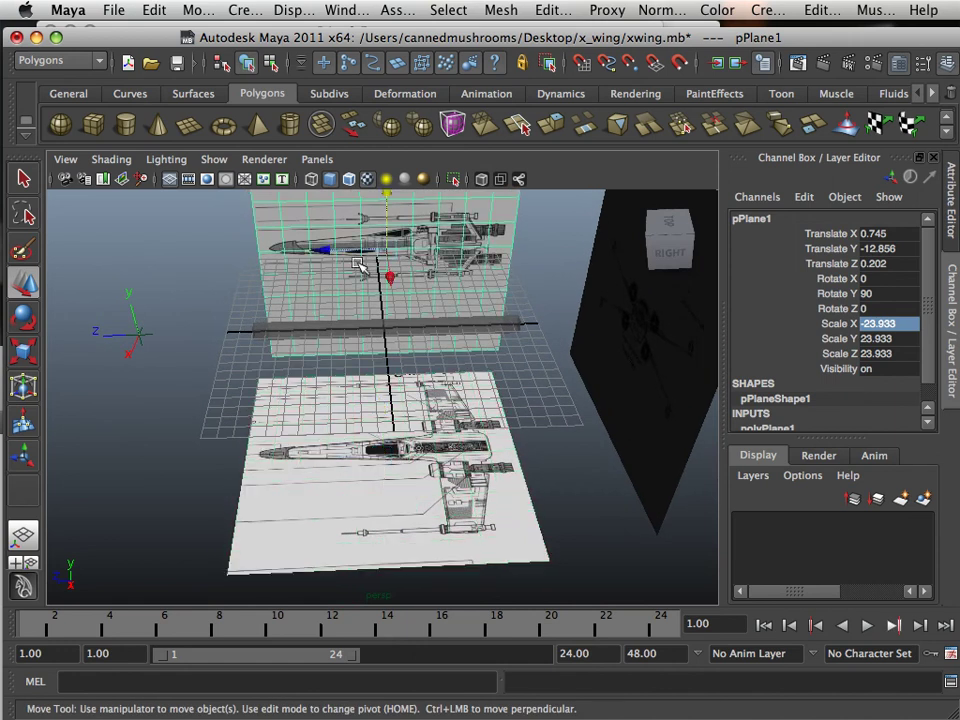
pyautogui.keyDown('alt'); pyautogui.moveTo(215, 250); pyautogui.dragTo(456, 229); pyautogui.keyUp('alt')
pyautogui.click(603, 291)
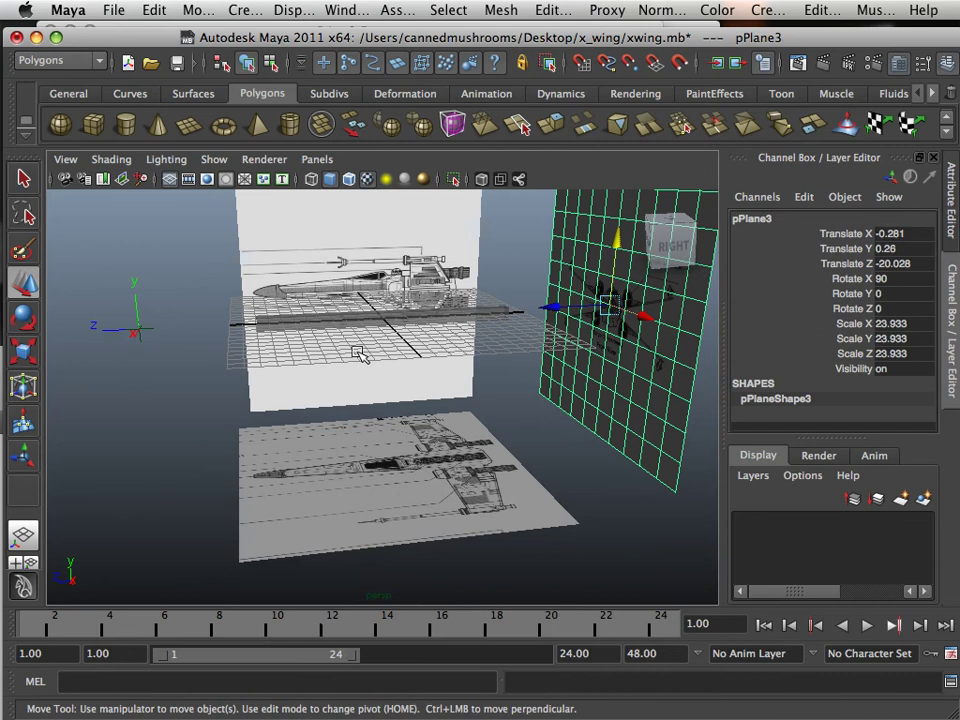
pyautogui.keyDown('alt'); pyautogui.moveTo(242, 272); pyautogui.dragTo(264, 371); pyautogui.keyUp('alt')
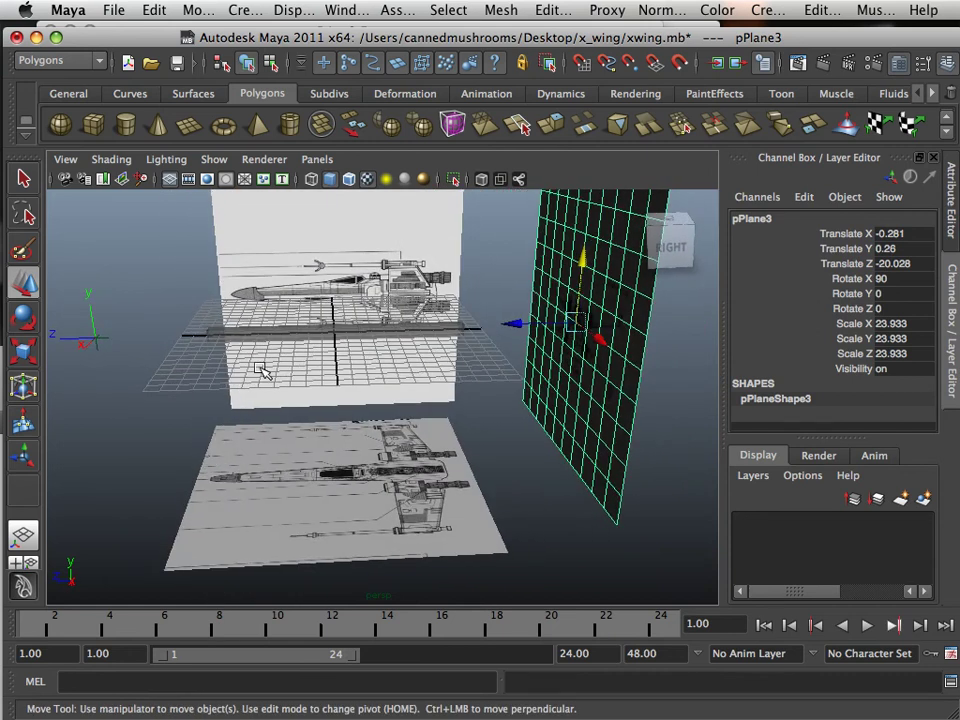
pyautogui.press('space')
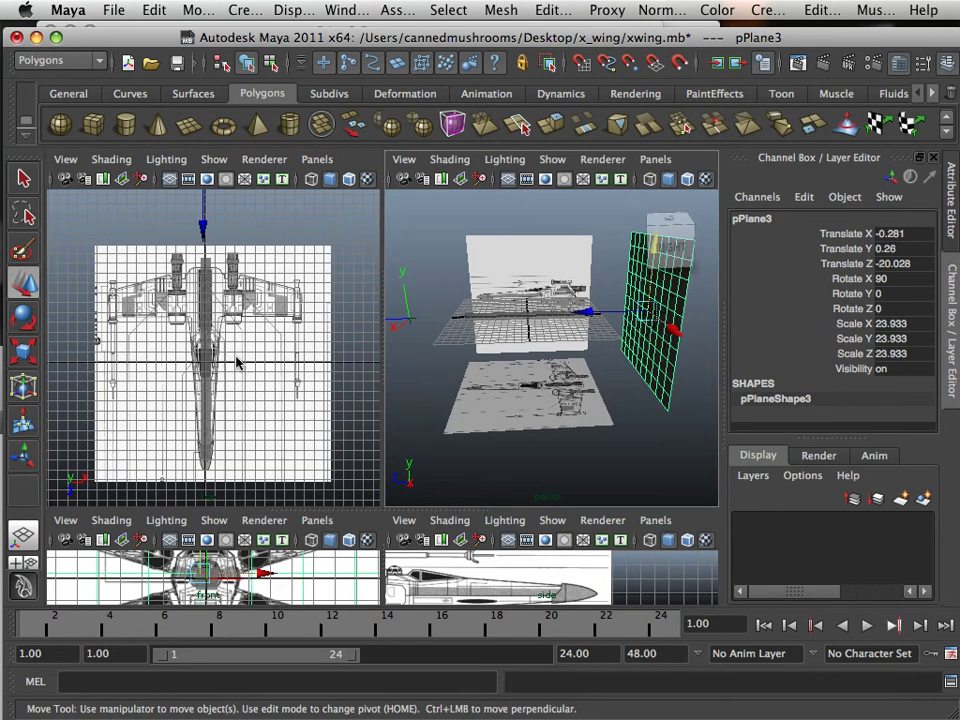
pyautogui.press('space')
pyautogui.moveTo(322, 315)
pyautogui.keyDown('alt'); pyautogui.mouseDown(button='middle')
pyautogui.moveTo(322, 375)
pyautogui.moveTo(320, 319)
pyautogui.mouseUp(button='middle'); pyautogui.keyUp('alt')
pyautogui.click(450, 343)
pyautogui.keyDown('alt'); pyautogui.moveTo(424, 314); pyautogui.dragTo(425, 350, button='middle'); pyautogui.keyUp('alt')
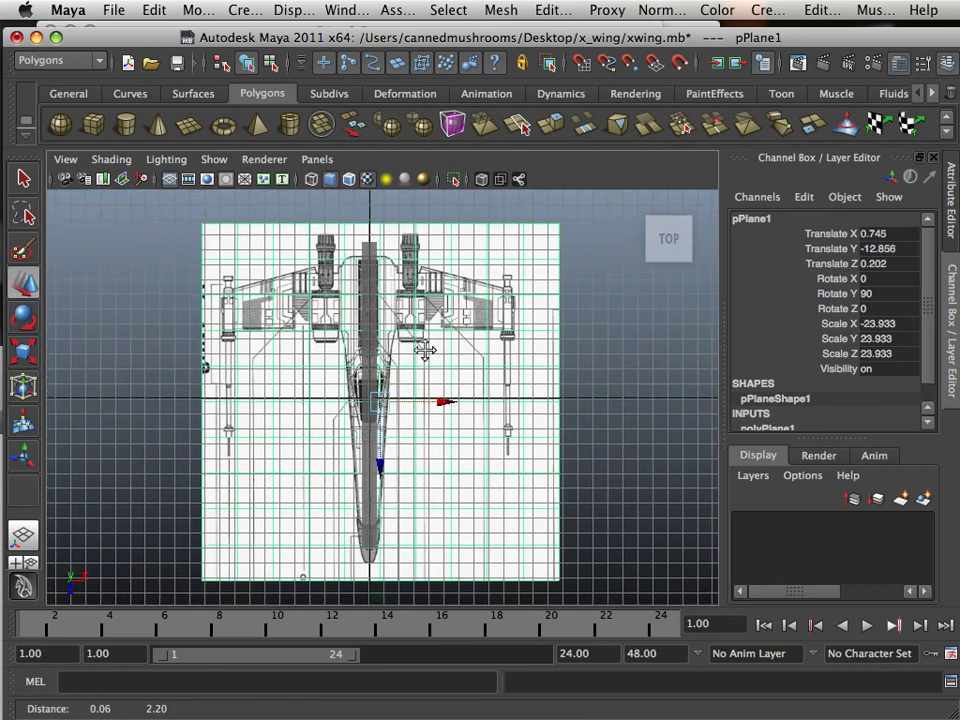
pyautogui.moveTo(383, 460); pyautogui.dragTo(381, 446)
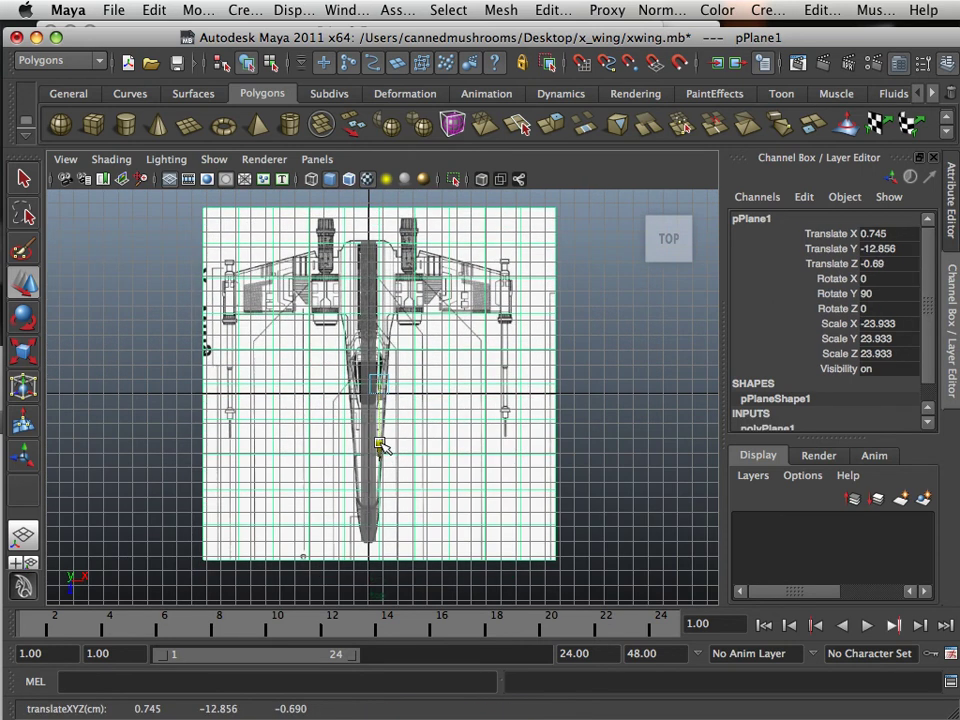
pyautogui.scroll(2, 381, 446)
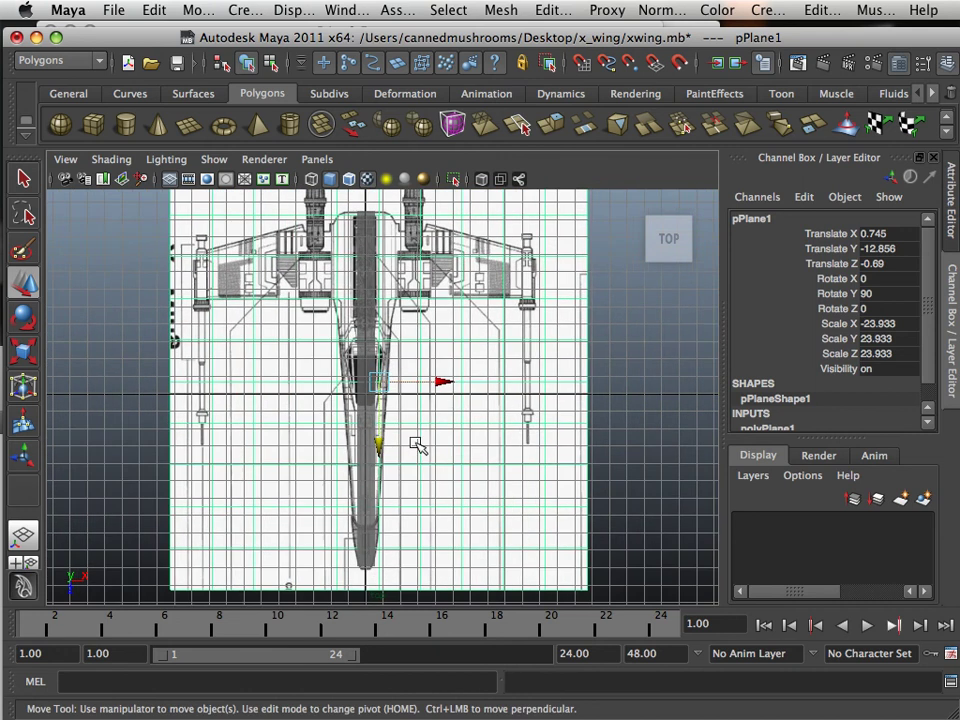
# Create a new display layer for the blueprint planes.
pyautogui.press('space')
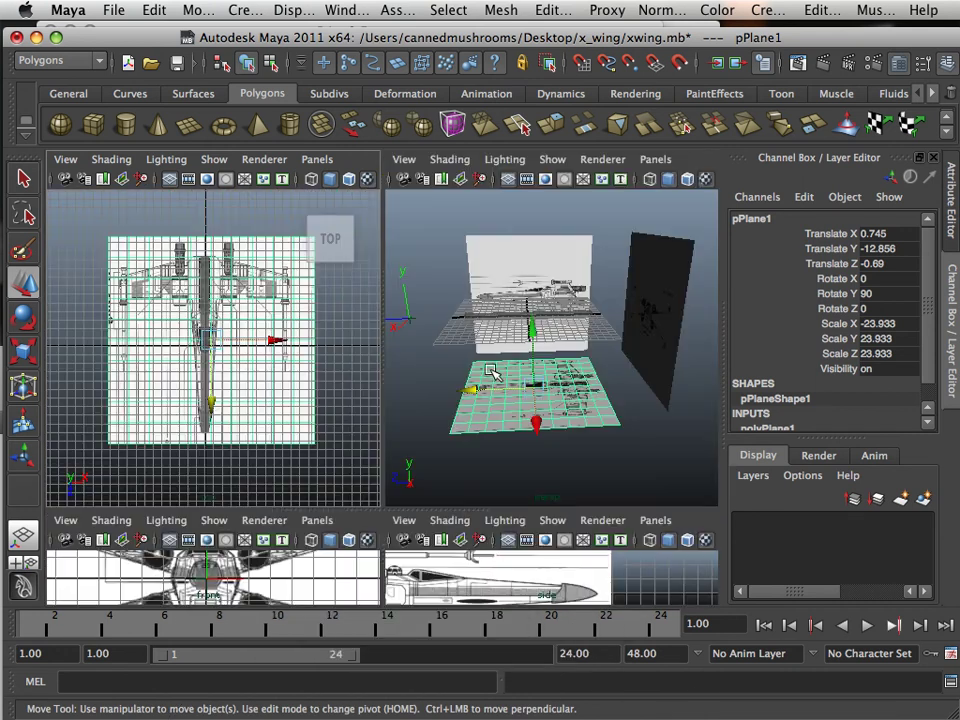
pyautogui.keyDown('alt'); pyautogui.moveTo(487, 368); pyautogui.dragTo(560, 373); pyautogui.keyUp('alt')
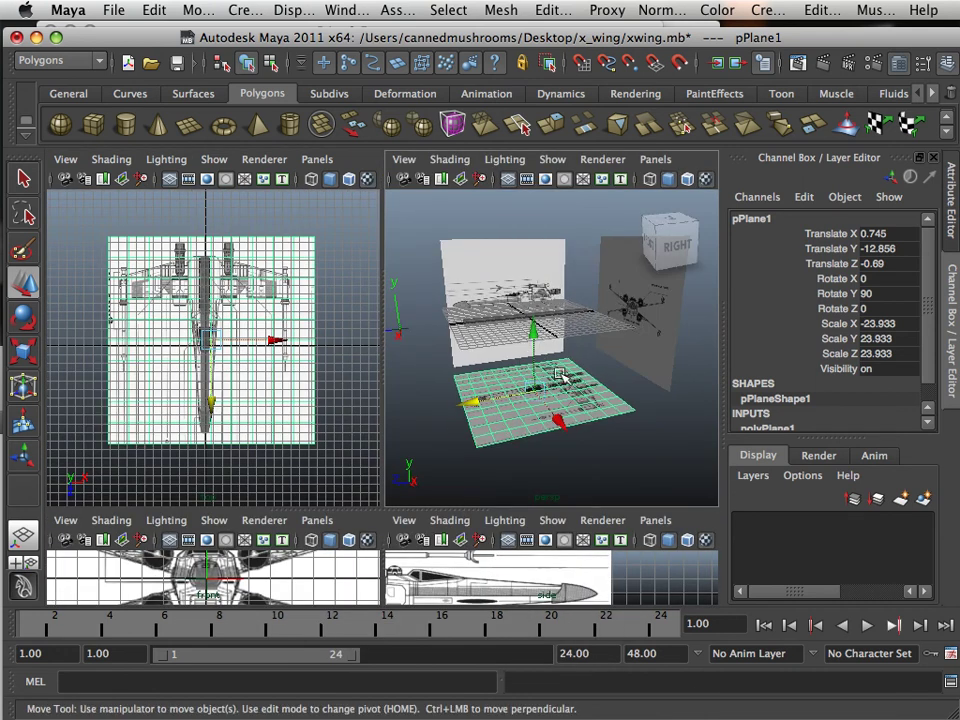
pyautogui.click(946, 65)
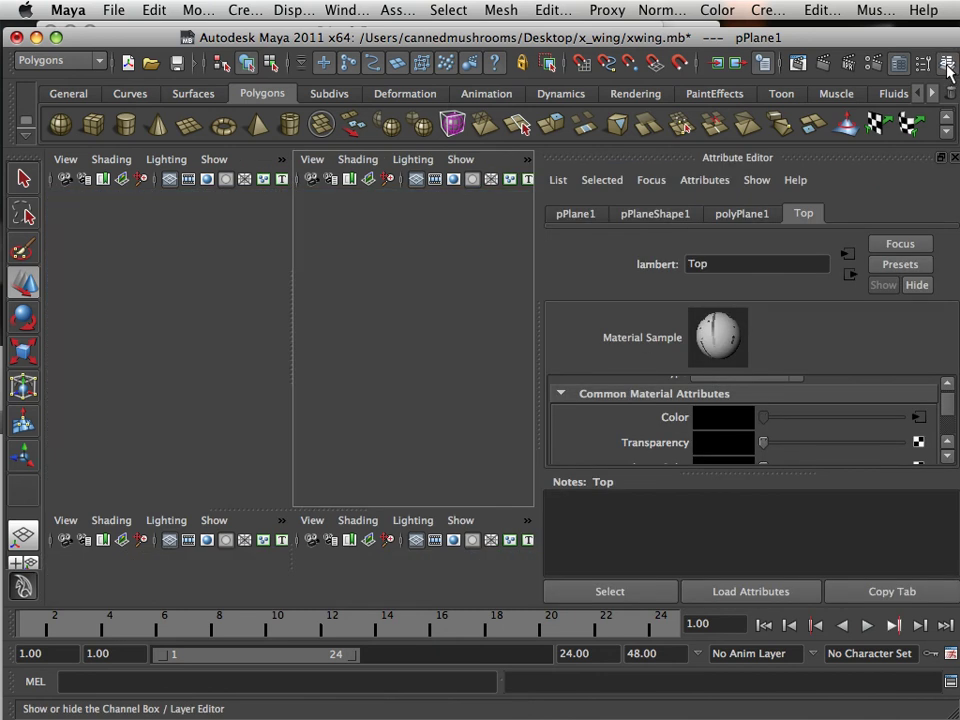
pyautogui.click(946, 65)
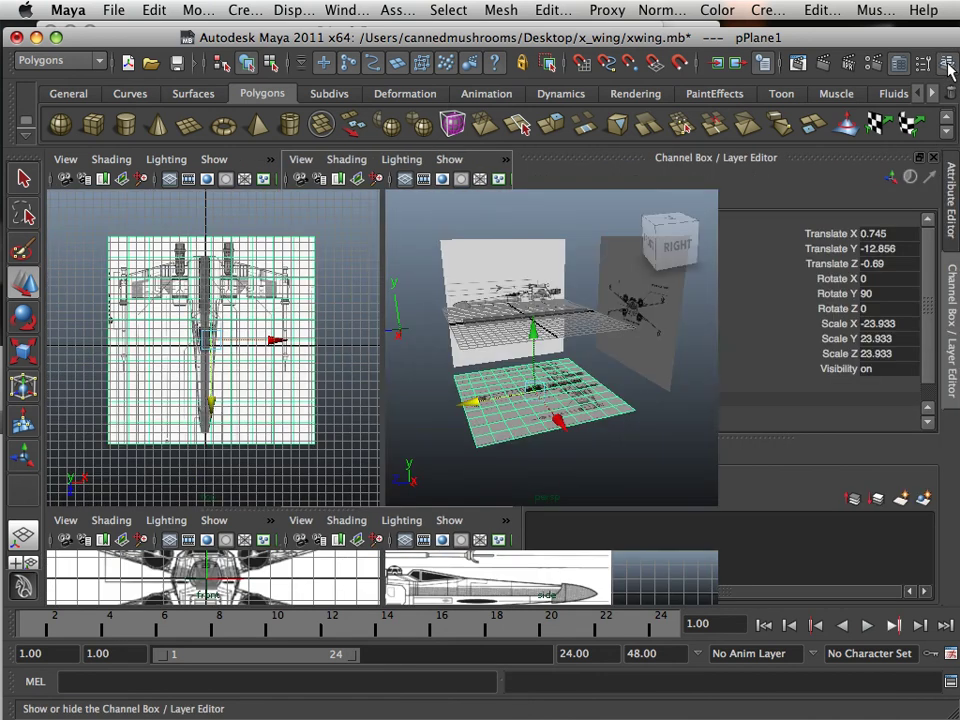
pyautogui.click(901, 499)
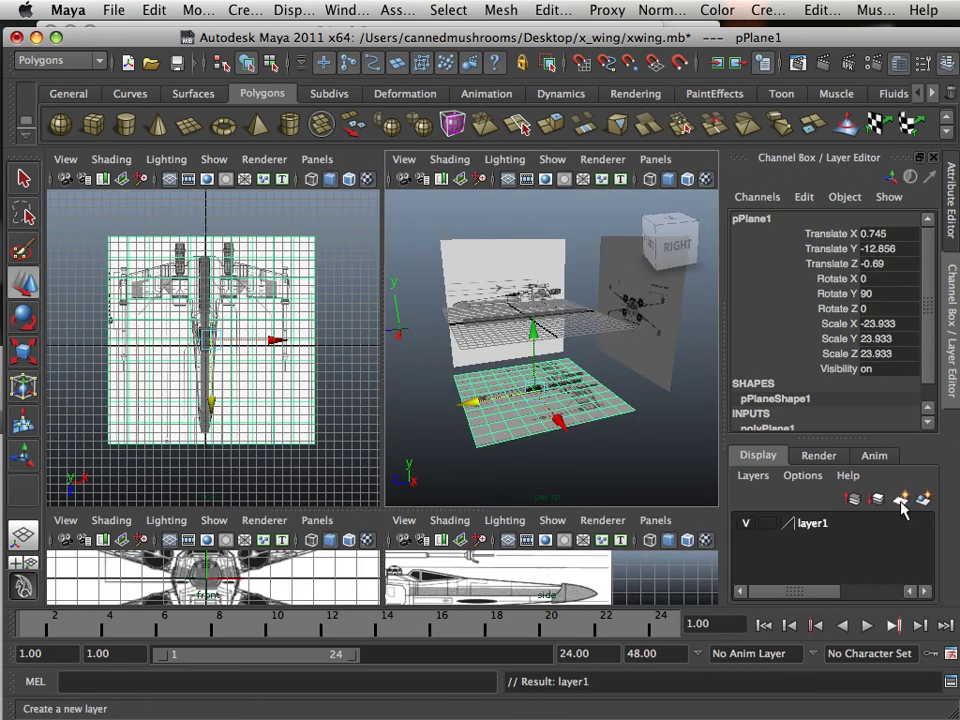
# Add the top-view, front-view and side-view blueprint planes to the new display layer.
pyautogui.keyDown('shift'); pyautogui.click(659, 372); pyautogui.keyUp('shift')
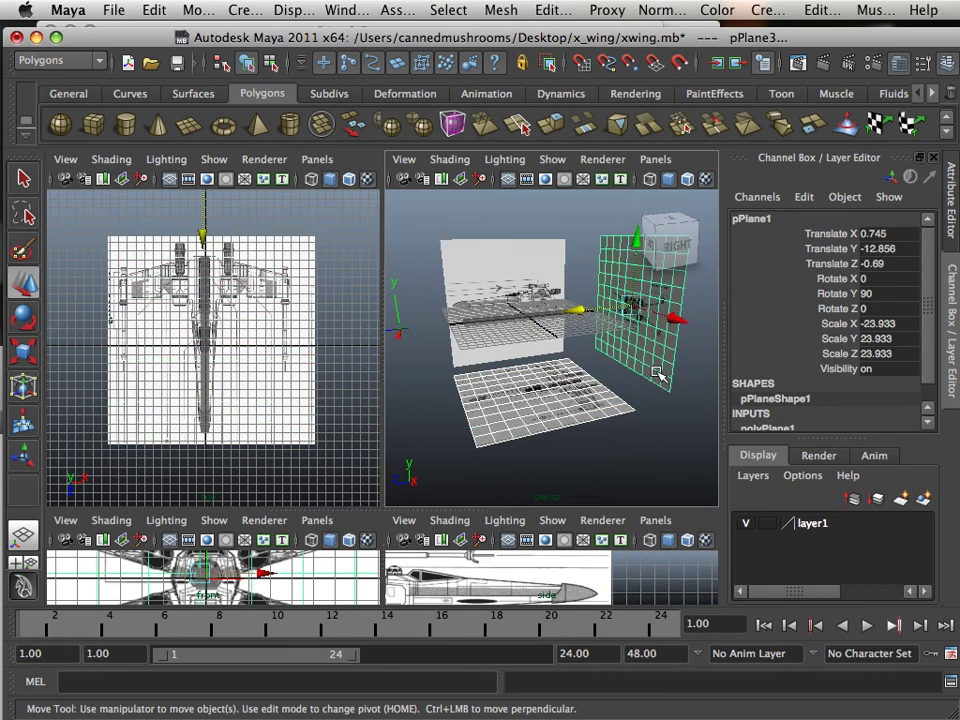
pyautogui.keyDown('shift'); pyautogui.click(488, 254); pyautogui.keyUp('shift')
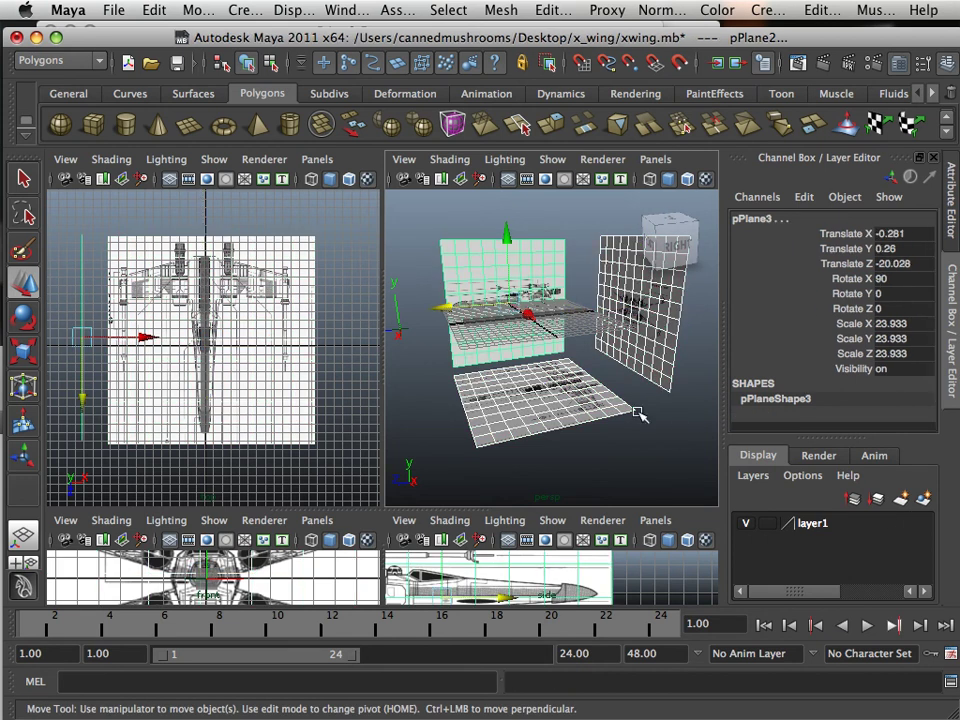
pyautogui.rightClick(808, 528)
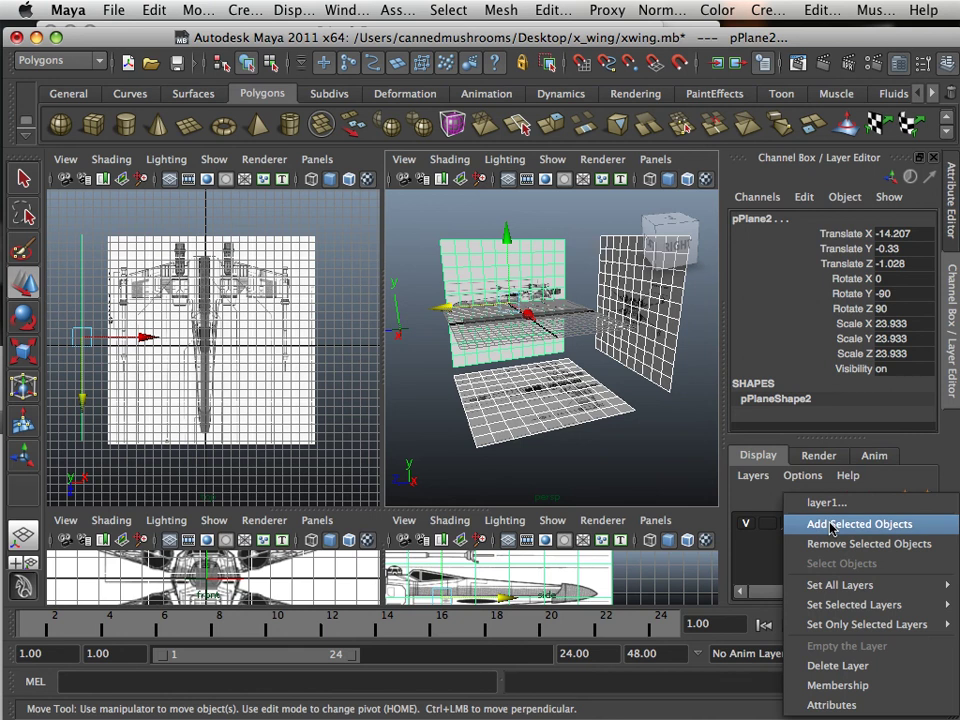
pyautogui.click(830, 525)
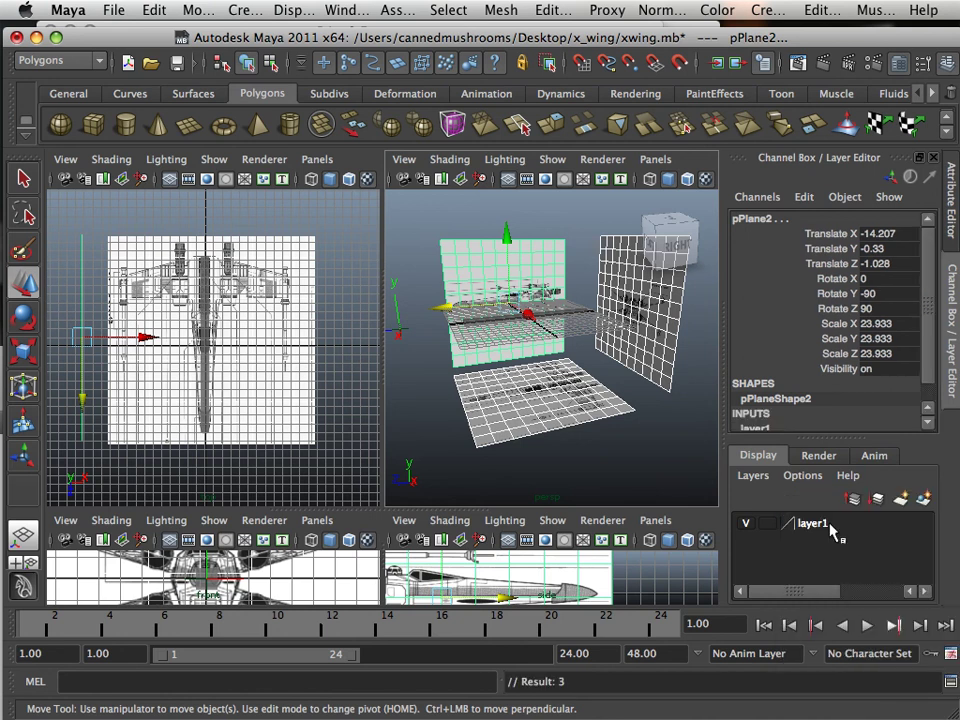
# Test the blueprint layer by toggling its visibility off and on, leave the planes shown, and clear the selection.
pyautogui.click(746, 525)
pyautogui.click(746, 525)
pyautogui.click(746, 525)
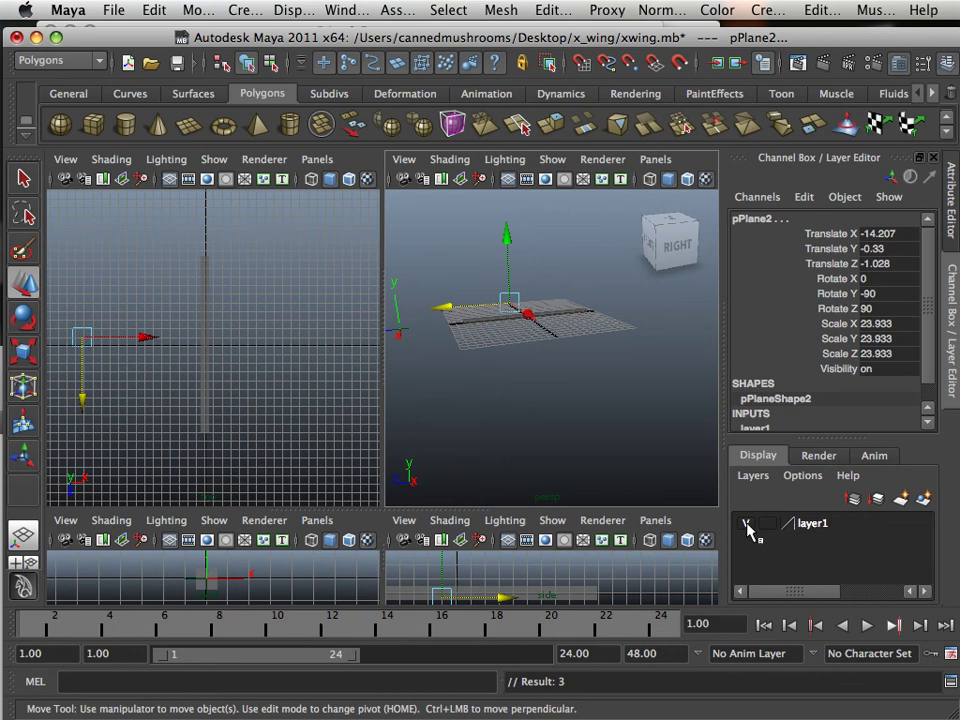
pyautogui.click(746, 525)
pyautogui.click(746, 525)
pyautogui.click(746, 525)
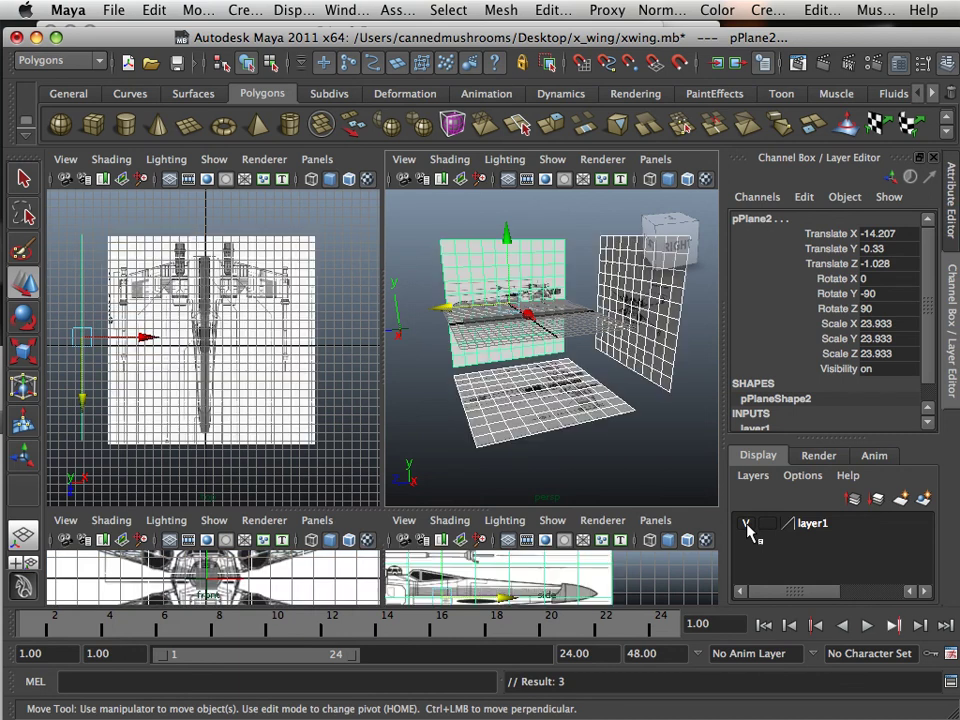
pyautogui.click(746, 525)
pyautogui.click(746, 525)
pyautogui.click(746, 525)
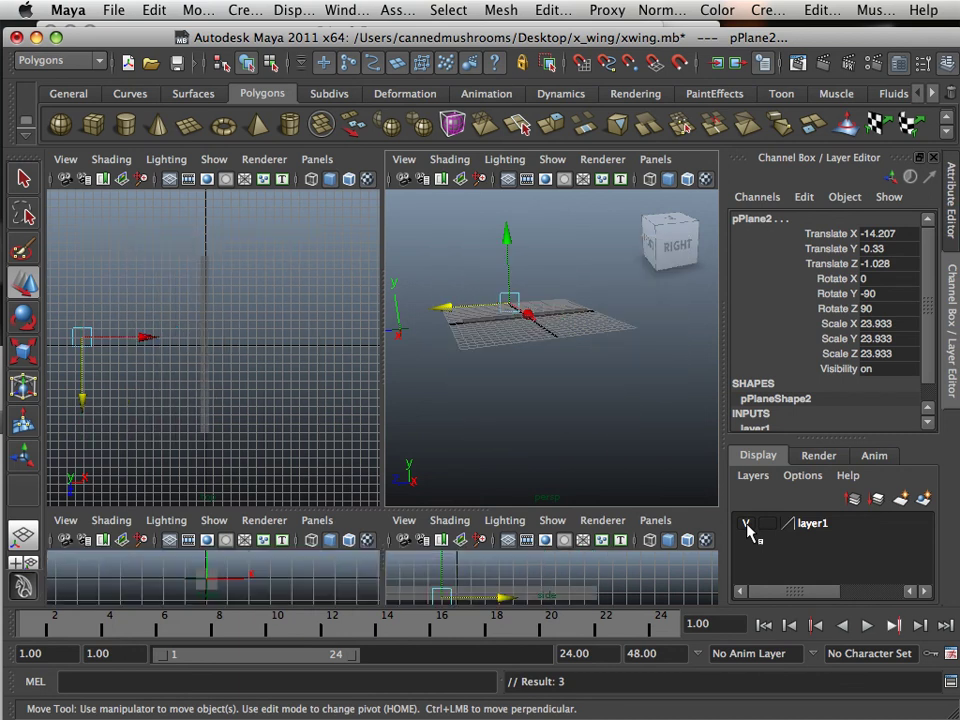
pyautogui.click(746, 525)
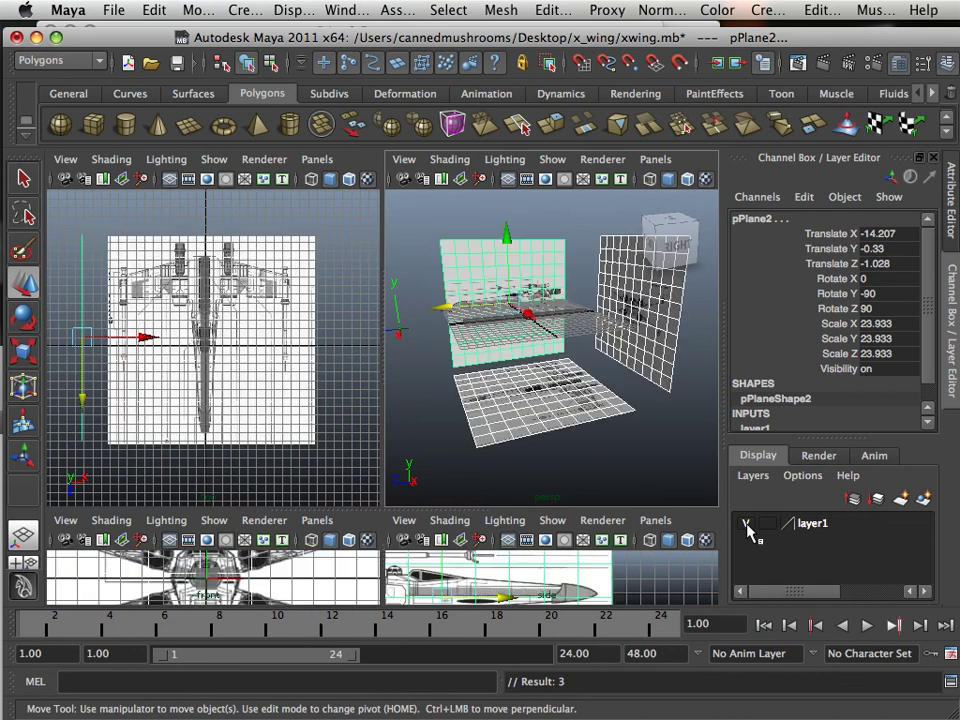
pyautogui.press('6')
pyautogui.click(586, 441)
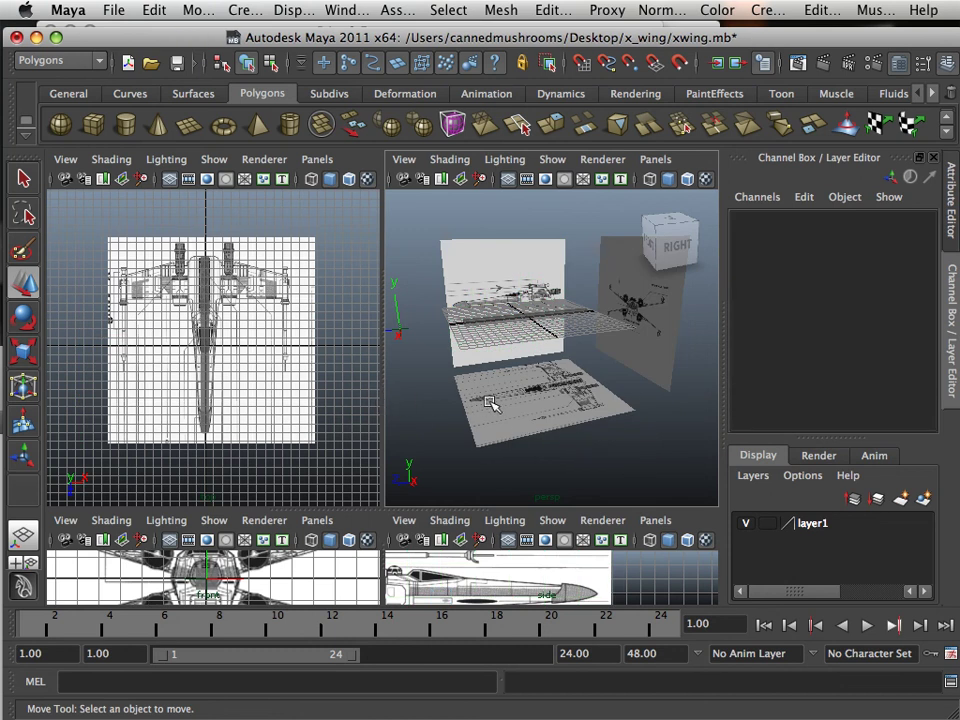
# Select the long cube in the enlarged perspective view and examine its placement against the three blueprint planes.
pyautogui.press('space')
pyautogui.keyDown('alt'); pyautogui.moveTo(469, 399); pyautogui.dragTo(349, 392); pyautogui.keyUp('alt')
pyautogui.click(334, 396)
pyautogui.keyDown('alt'); pyautogui.moveTo(334, 401); pyautogui.dragTo(368, 395, button='middle'); pyautogui.keyUp('alt')
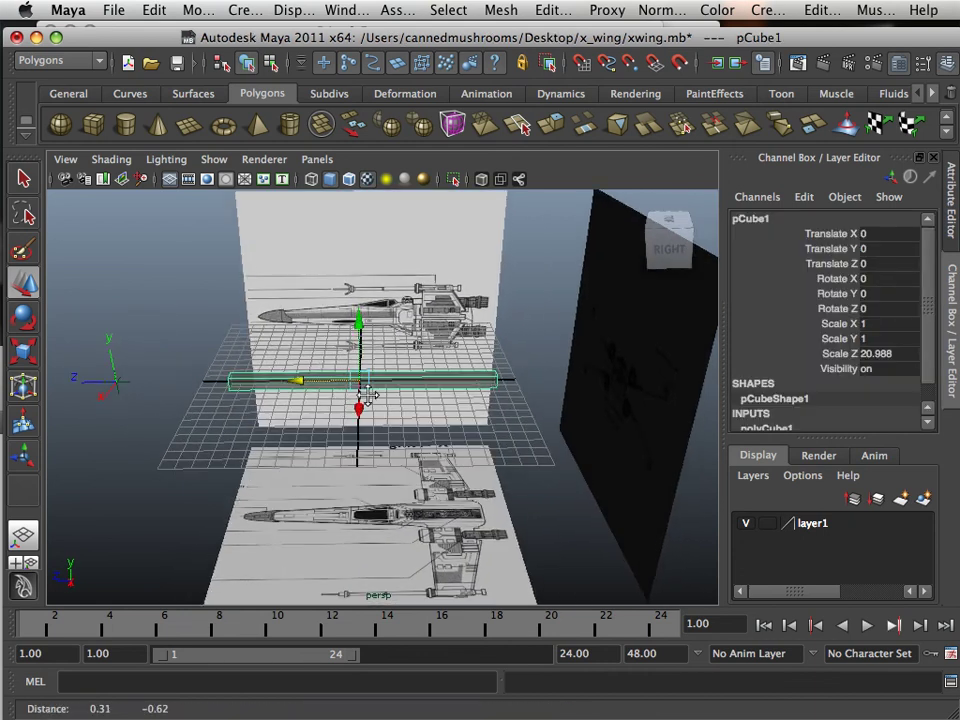
pyautogui.keyDown('alt'); pyautogui.moveTo(368, 395); pyautogui.dragTo(420, 363); pyautogui.keyUp('alt')
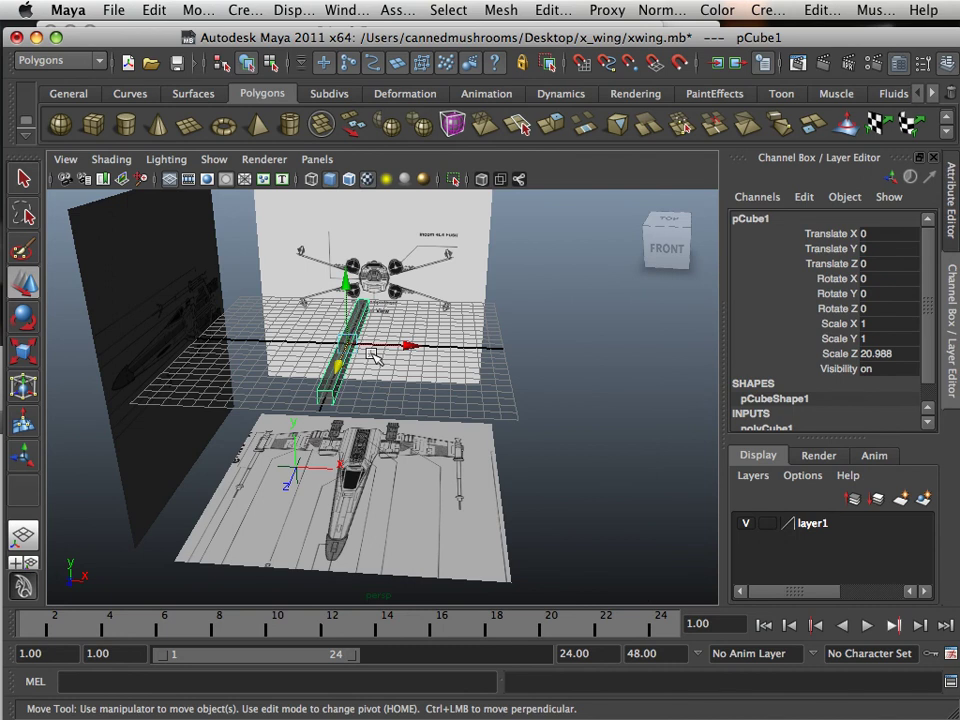
pyautogui.keyDown('alt'); pyautogui.moveTo(375, 354); pyautogui.dragTo(381, 360, button='middle'); pyautogui.keyUp('alt')
pyautogui.keyDown('alt'); pyautogui.moveTo(381, 360); pyautogui.dragTo(367, 378); pyautogui.keyUp('alt')
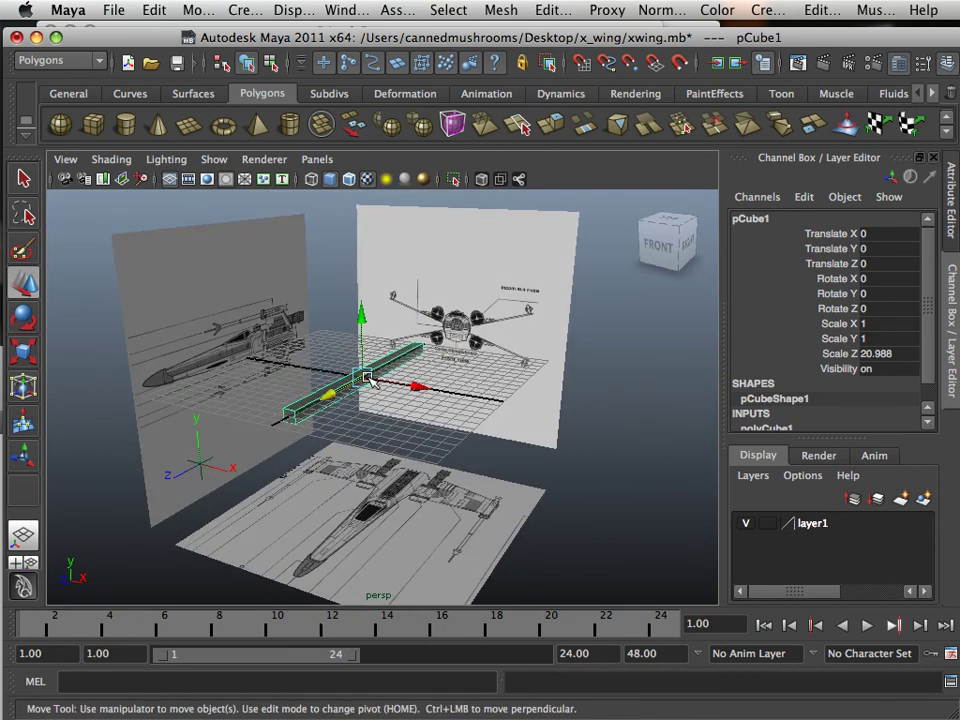